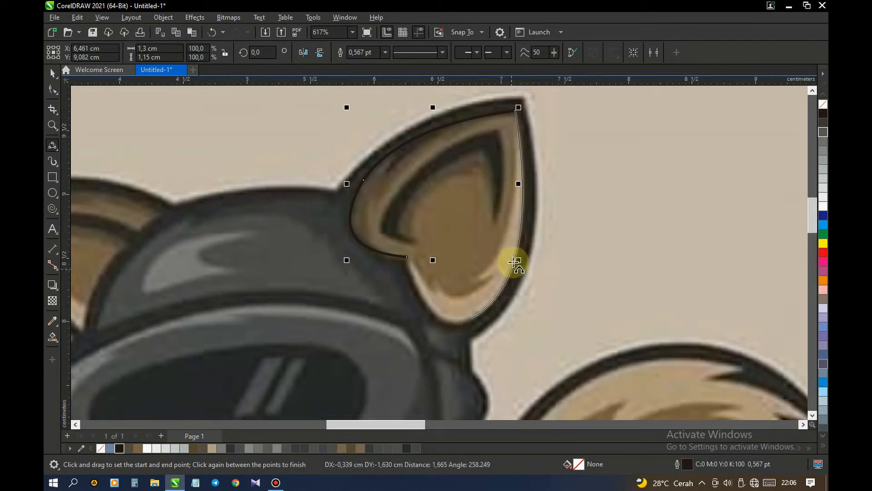
- Complete the ear's inner outline with 3-point curves along the outer edge, around the base and up to the notch, about 1.36 by 1.66 cm
left_click(514, 259)
scroll(468, 331, "up", 1)
left_click_drag(472, 311, 398, 242)
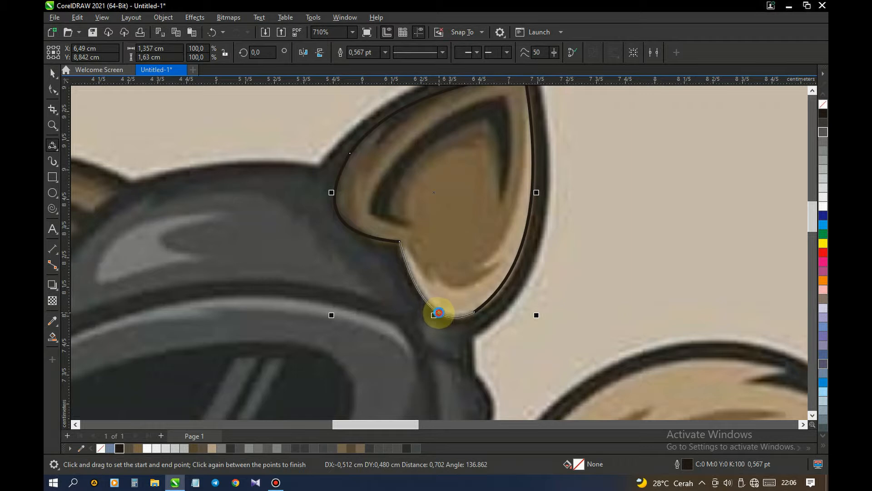
left_click(439, 313)
scroll(415, 146, "down", 2)
- Trace the outer edge of the dark inner-ear marking with 3-point curves from its right tip over the peak to its lower-left corner
scroll(432, 142, "up", 3)
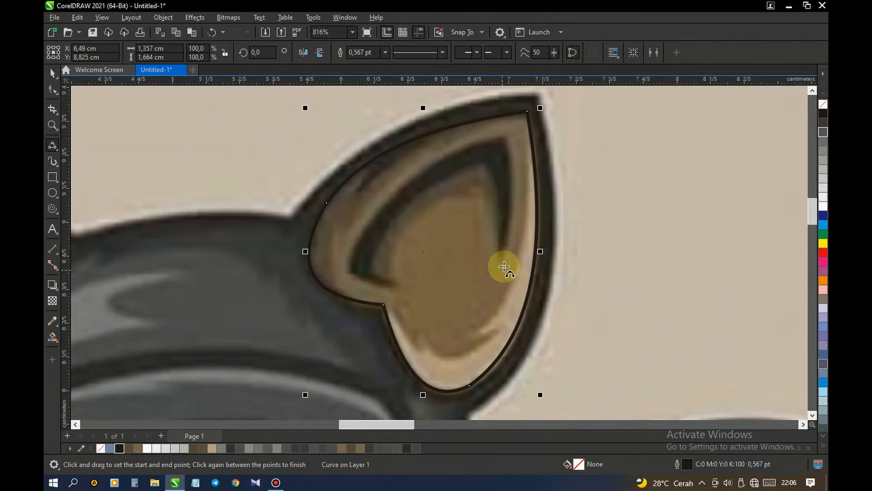
left_click_drag(502, 261, 506, 138)
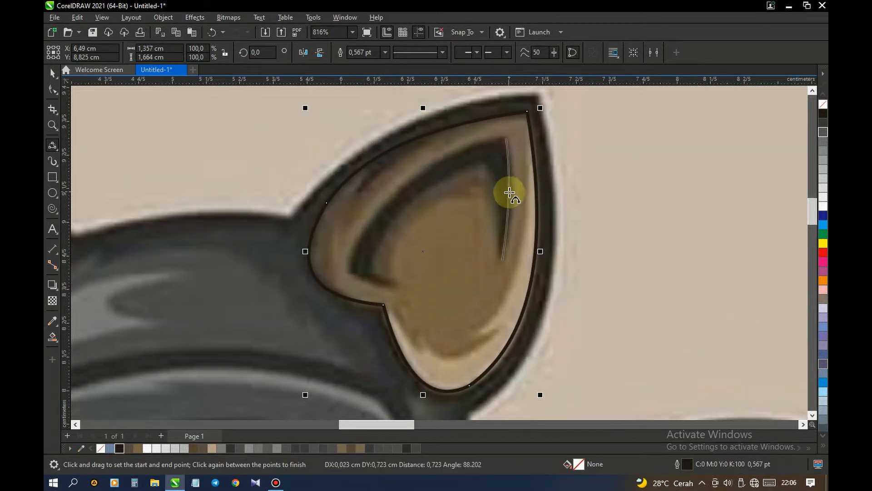
left_click(513, 195)
left_click_drag(500, 140, 349, 271)
left_click(402, 187)
- Close the dark marking with 3-point curves along its lower barb and inner edge, making it about 0.98 cm wide
scroll(386, 284, "up", 1)
left_click_drag(345, 270, 402, 285)
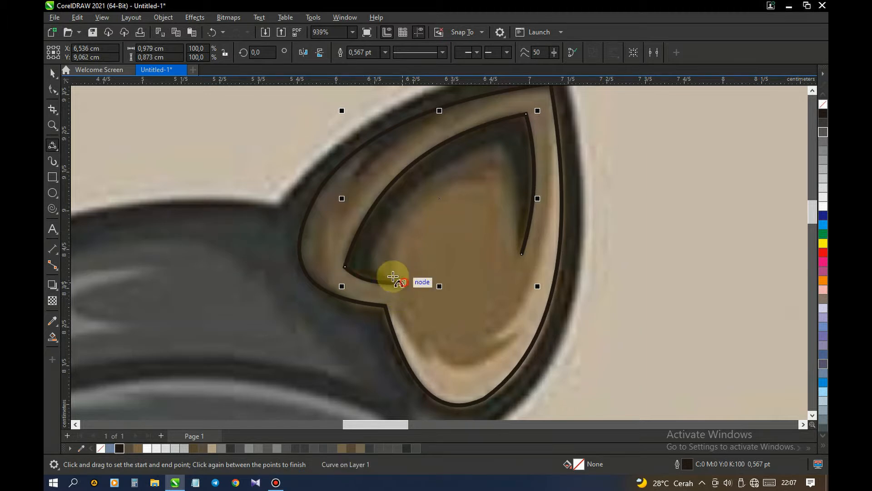
left_click(363, 284)
left_click_drag(372, 269, 521, 253)
left_click(451, 183)
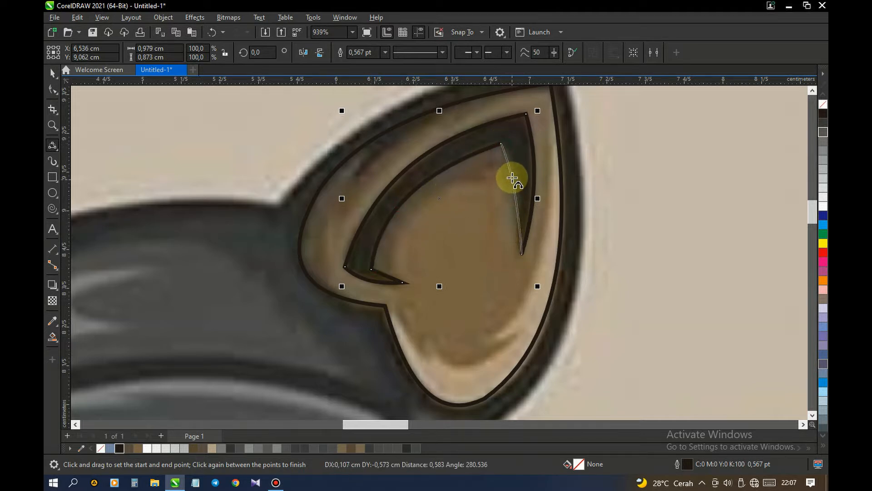
left_click(513, 171)
- Combine the ear outline and the dark marking into one curve and activate the 3-Point Curve tool
key("ctrl+a")
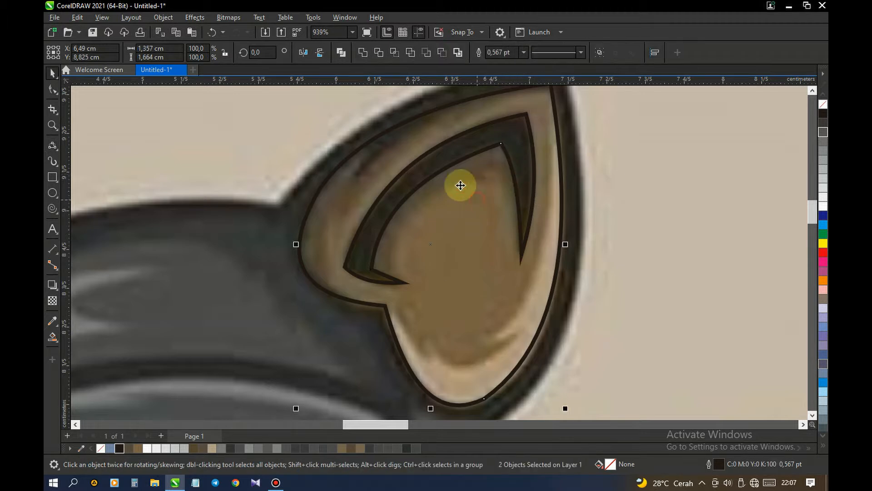
left_click(53, 145)
scroll(420, 191, "up", 3)
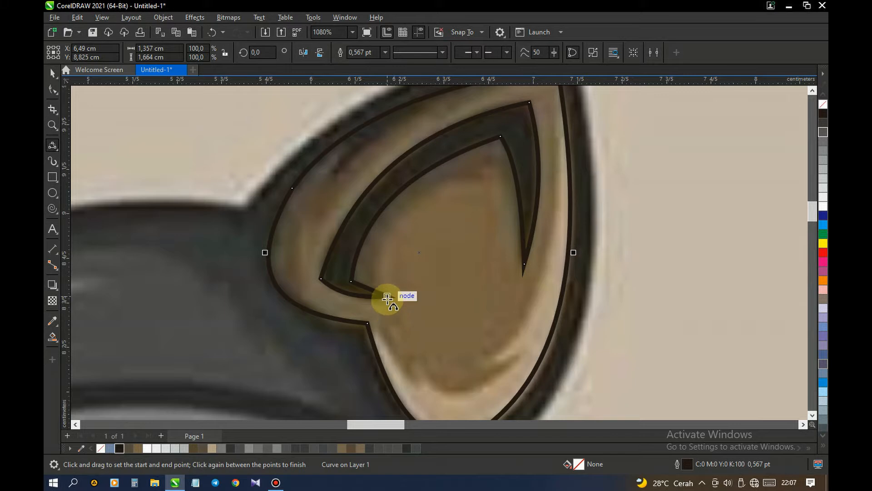
left_click_drag(373, 290, 487, 161)
left_click(392, 227)
key("ctrl+z")
- Trace the shadow edge inside the dark marking with a notch near its upper end, about 0.68 by 0.57 cm
left_click_drag(373, 289, 479, 177)
left_click(397, 215)
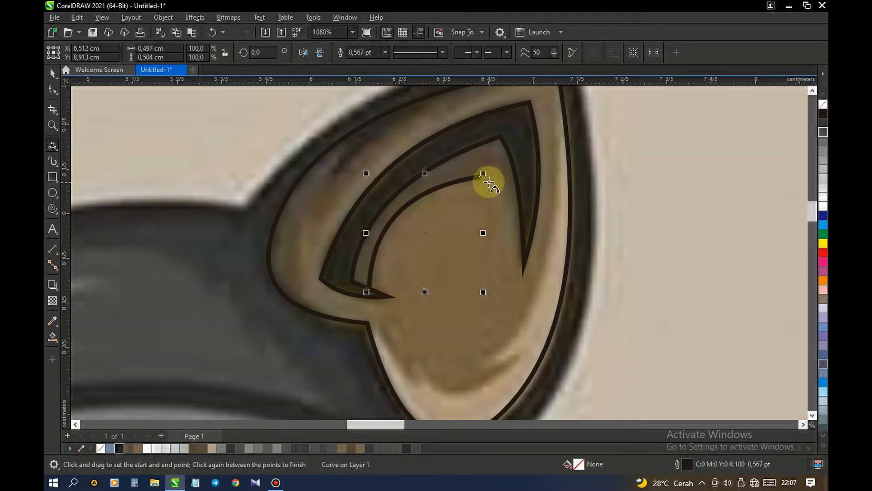
scroll(482, 177, "up", 2)
left_click_drag(480, 178, 542, 161)
left_click(452, 165)
left_click(483, 154)
- Smart-fill the area between the dark marking and the shadow edge in blue, and delete the traced guide curve
scroll(310, 203, "down", 1)
key("space")
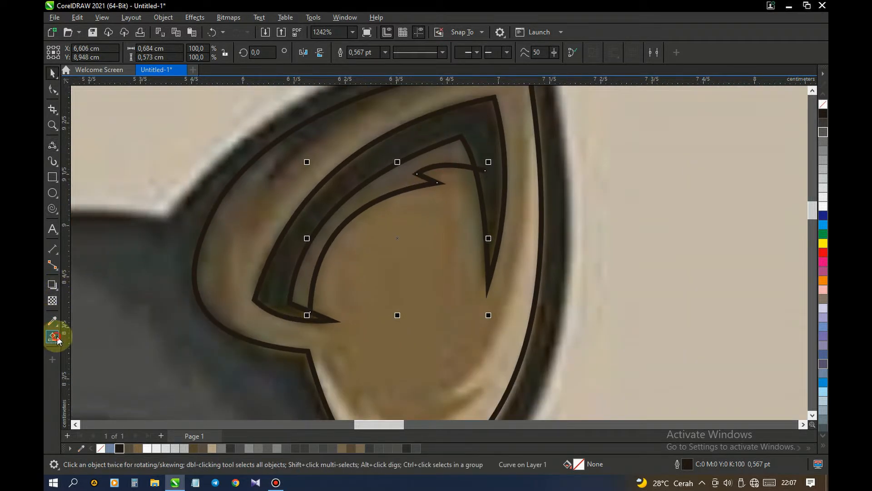
left_click(52, 337)
left_click(362, 196)
key("space")
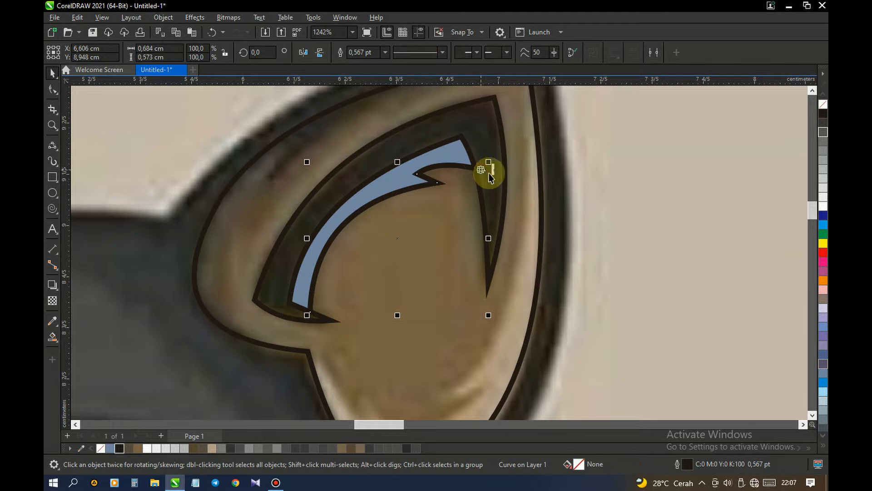
scroll(484, 189, "down", 1)
key("Escape")
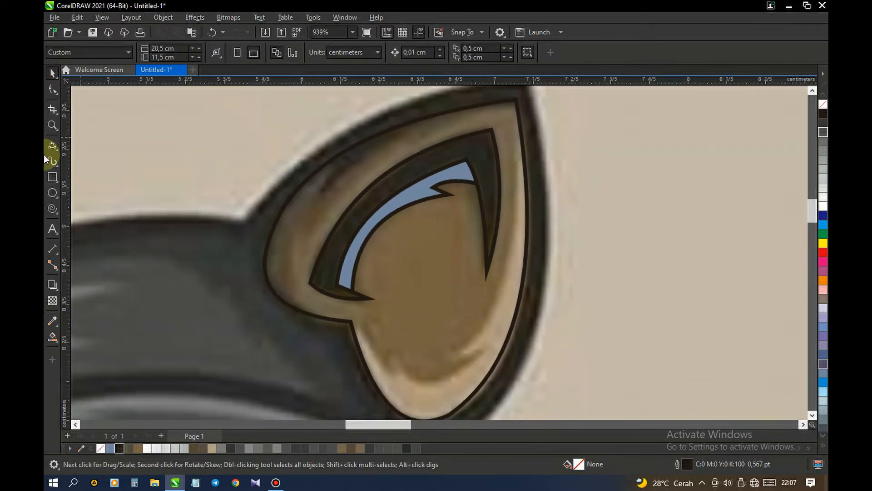
- Trace the outer-left shadow edge from below the ear outline through a pointed notch up to the ear tip, about 1.18 by 1.18 cm
left_click(53, 145)
scroll(335, 184, "down", 2)
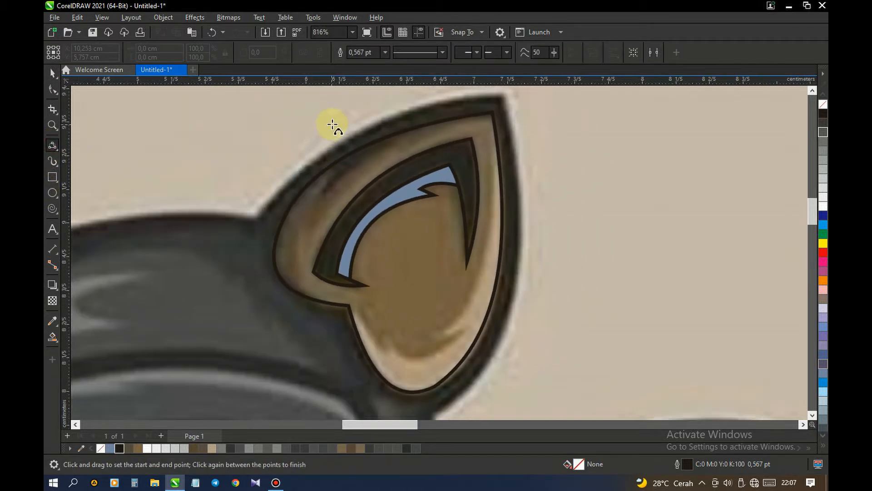
scroll(354, 157, "up", 1)
scroll(273, 207, "down", 2)
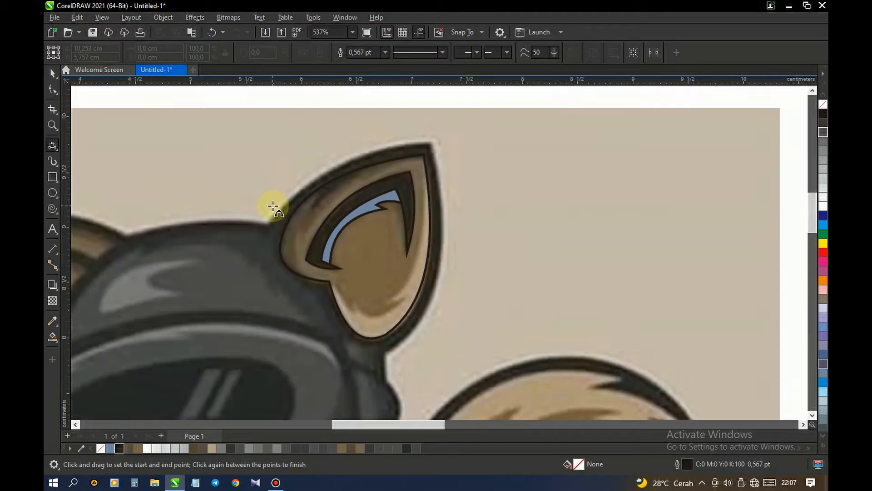
scroll(281, 208, "down", 1)
scroll(284, 200, "up", 3)
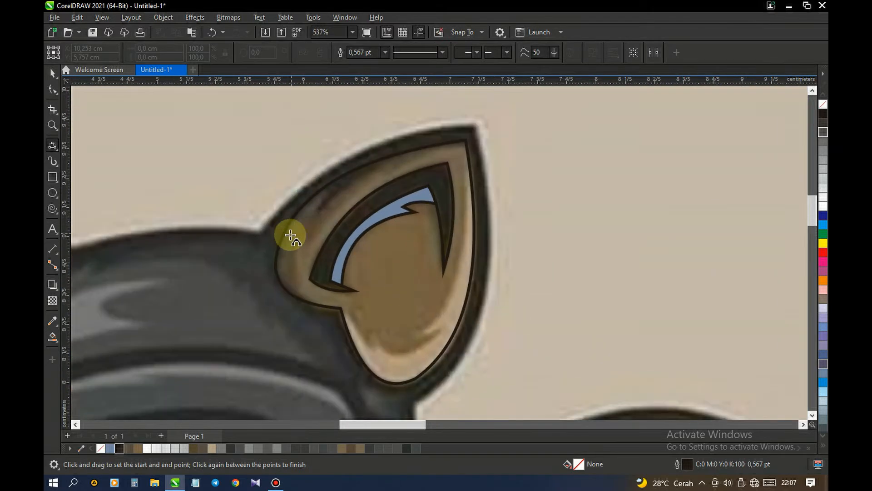
left_click_drag(327, 350, 302, 244)
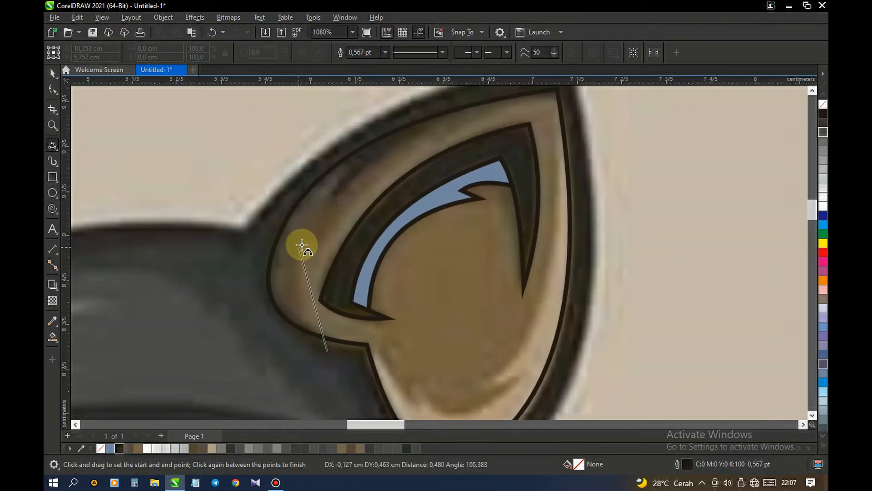
left_click(298, 302)
left_click_drag(302, 244, 558, 129)
left_click(308, 291)
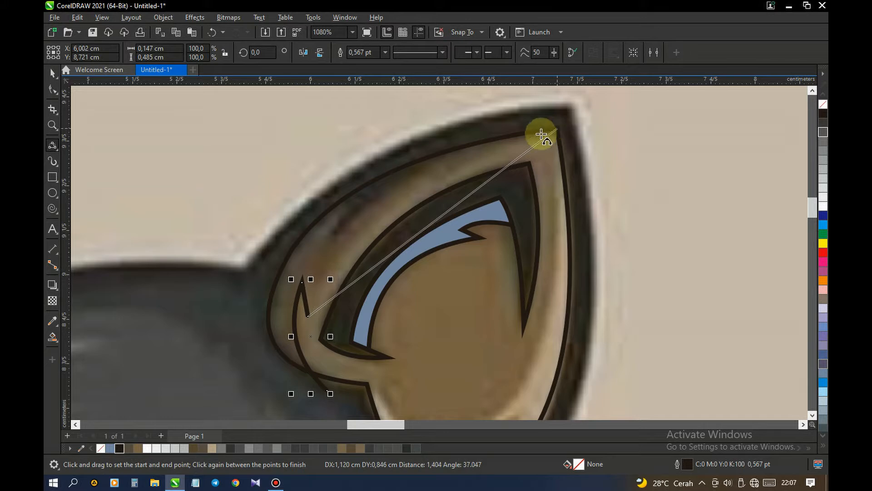
left_click(363, 222)
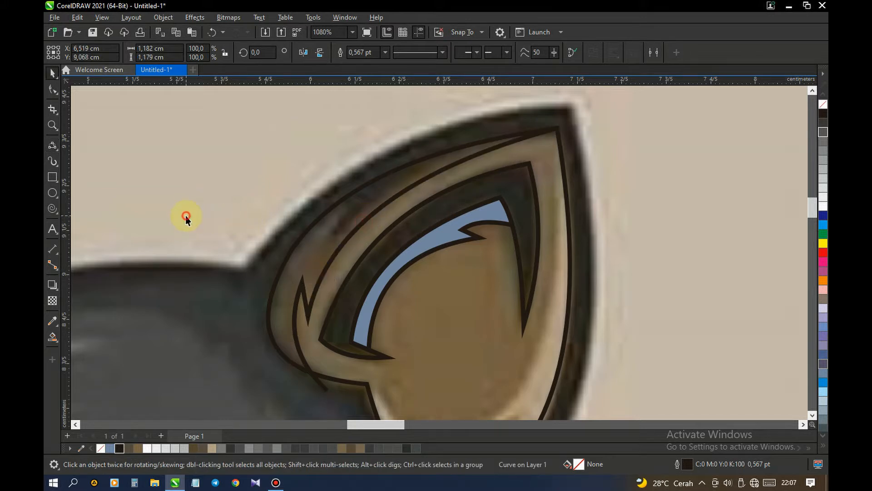
- Smart-fill the outer-left shadow area along the ear outline in blue and delete its guide curve
left_click(52, 337)
left_click(323, 247)
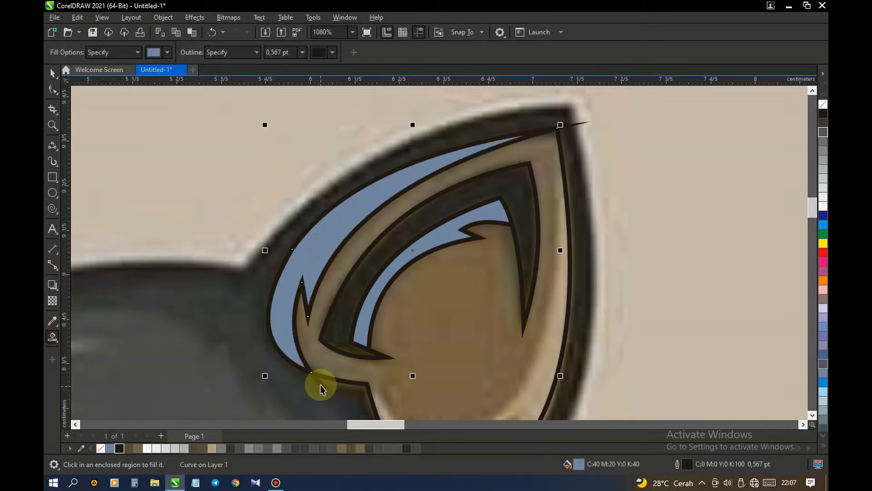
key("space")
key("Escape")
- Draw the first 3-point curve of the lower light-fur boundary down from the outline's notch, about 0.21 by 0.27 cm
left_click(52, 145)
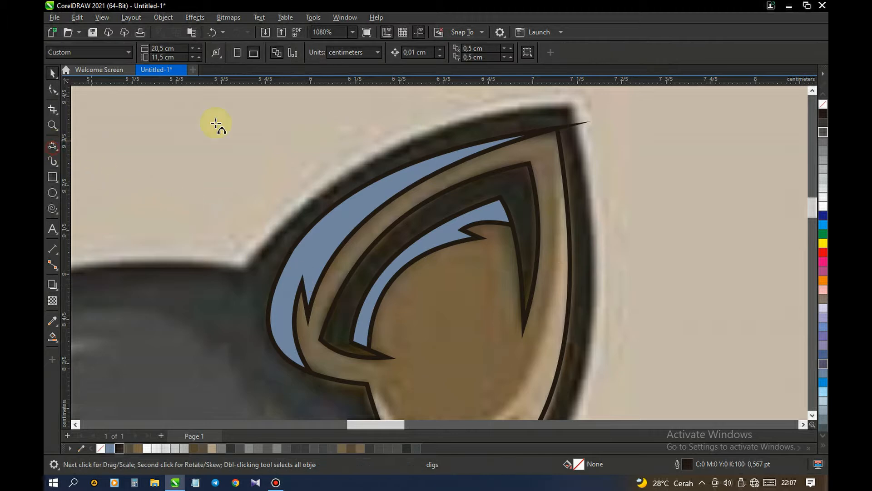
scroll(298, 127, "down", 1)
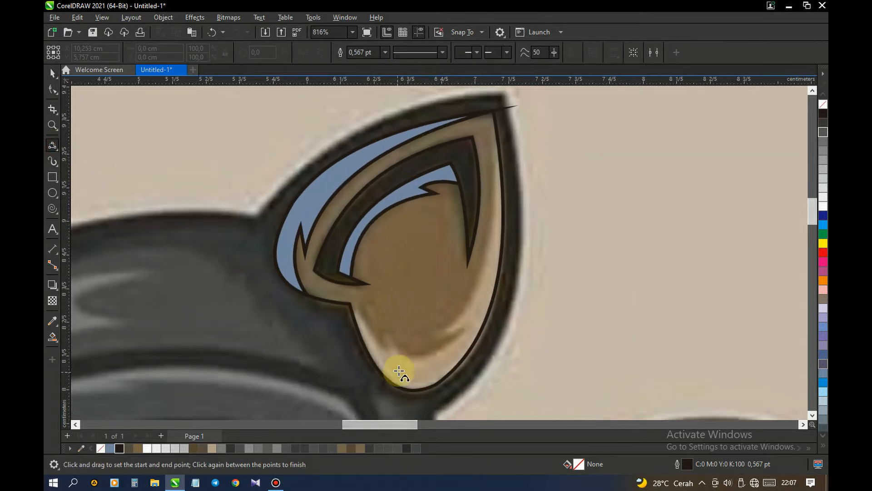
scroll(386, 363, "up", 1)
scroll(367, 344, "up", 1)
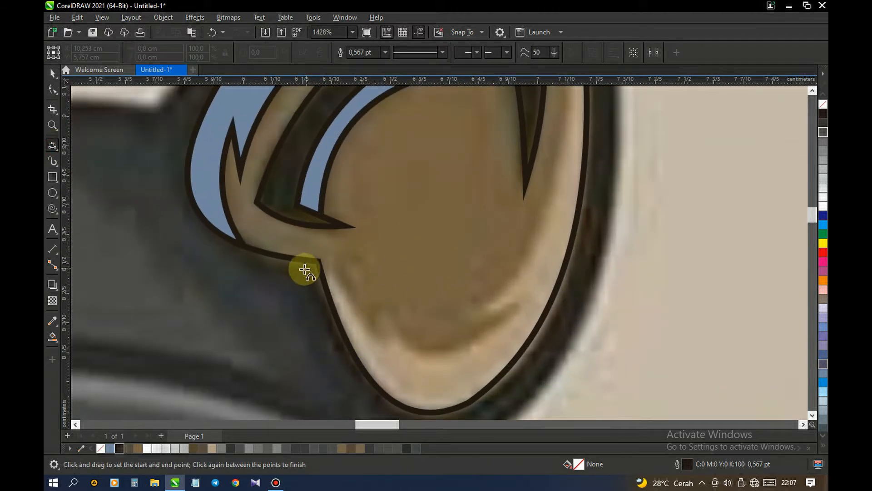
left_click_drag(320, 260, 380, 342)
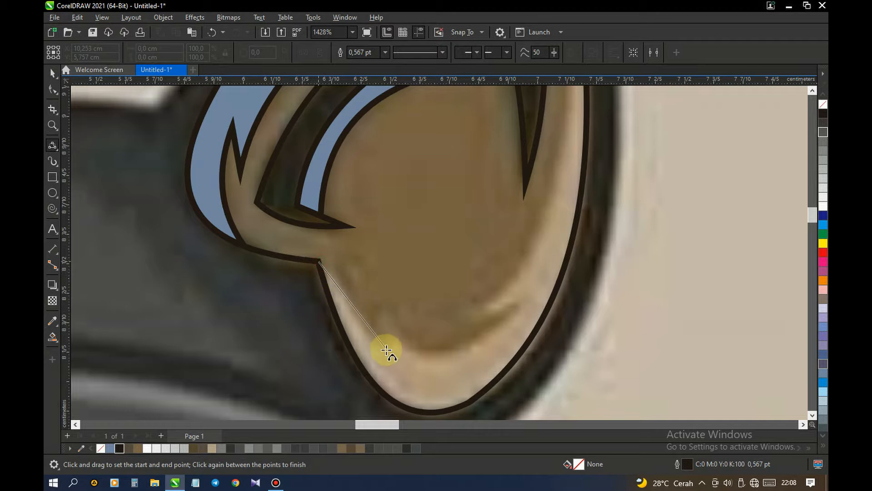
left_click(350, 320)
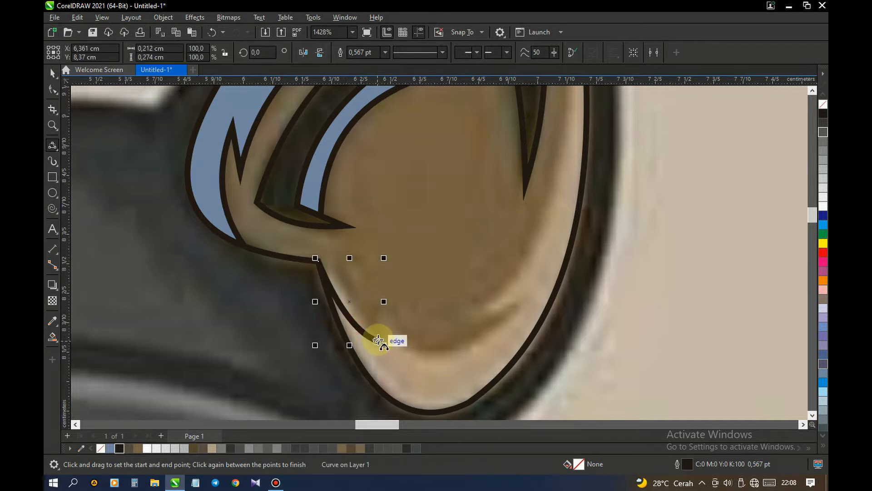
- Continue the light-fur boundary with an upward spike, a wide bottom arc and a short return barb, reaching about 0.68 by 0.32 cm
left_click_drag(380, 326, 520, 305)
left_click(377, 324)
left_click(431, 354)
scroll(487, 340, "down", 1)
scroll(492, 325, "up", 1)
left_click_drag(499, 325, 451, 326)
left_click(471, 328)
scroll(448, 375, "down", 1)
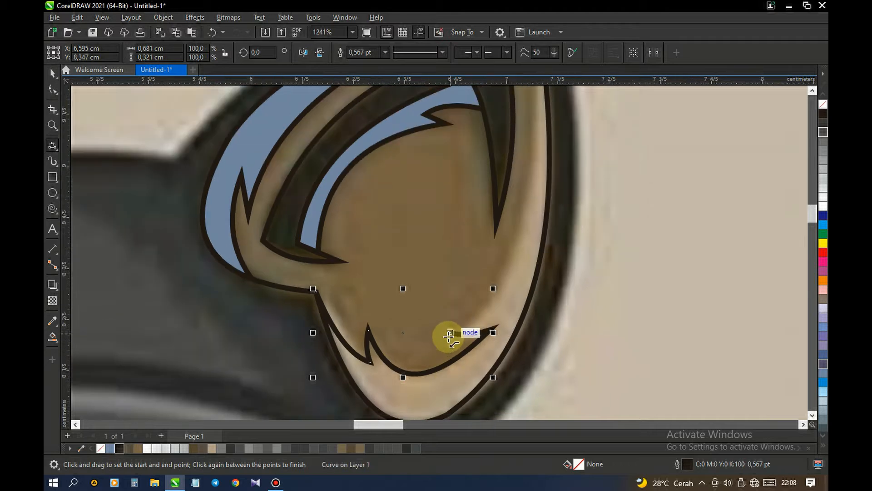
- Extend the light-fur boundary up the ear's right side to the tip and a short way past the outline, reaching about 1.41 cm high
scroll(446, 346, "down", 1)
left_click_drag(449, 334, 526, 129)
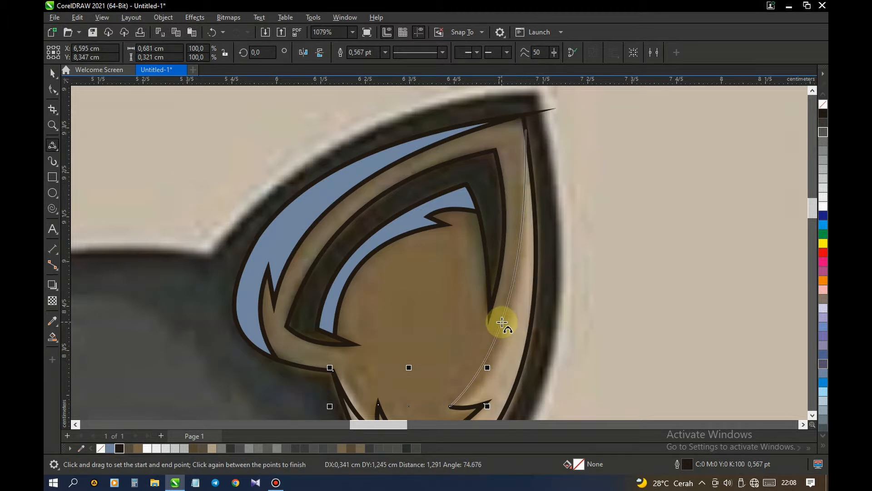
left_click(498, 350)
left_click_drag(526, 130, 551, 131)
left_click(540, 130)
- Smart-fill the light-fur area along the ear's lower and right edge in blue and delete the guide curve
scroll(540, 132, "down", 1)
key("space")
left_click(52, 340)
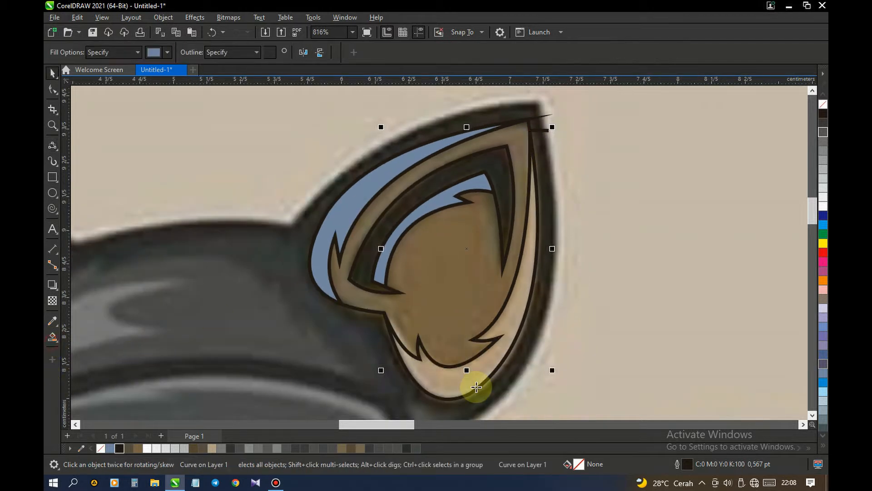
left_click(474, 383)
key("space")
left_click(654, 340)
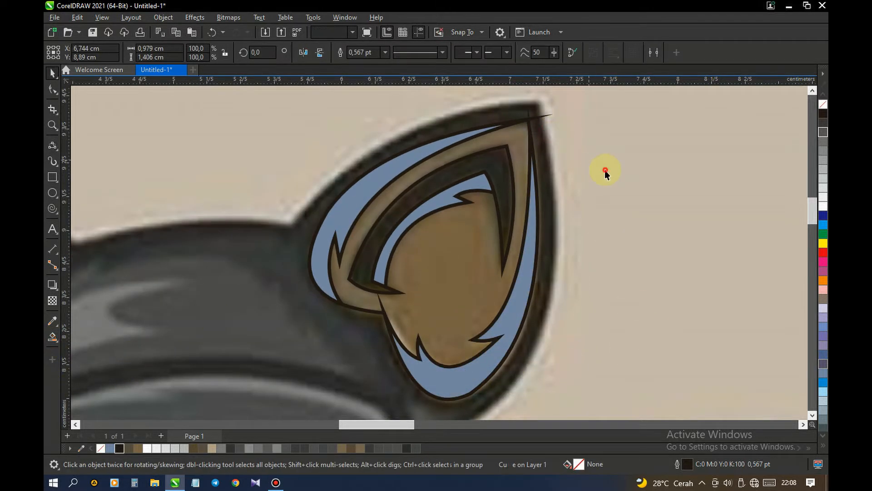
- Select the ear's shading shapes and remove their blue fill so the reference colours show through
scroll(437, 207, "down", 1)
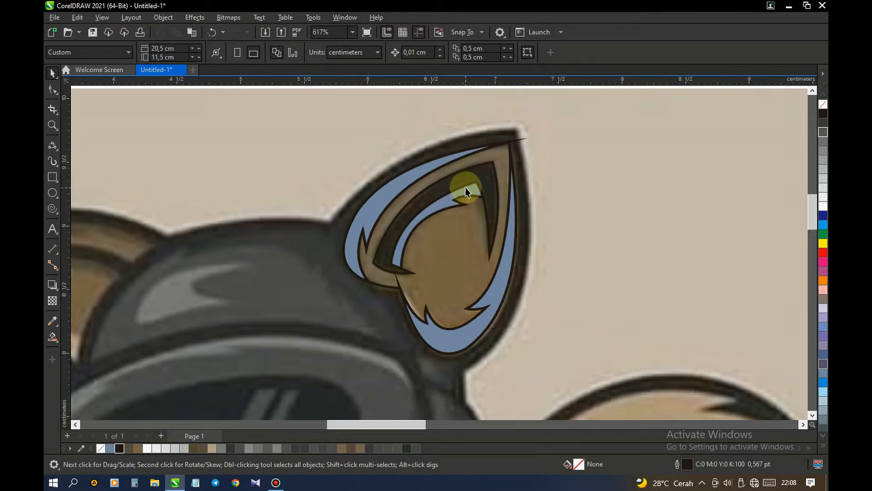
scroll(419, 203, "down", 1)
scroll(464, 197, "up", 1)
scroll(325, 161, "down", 1)
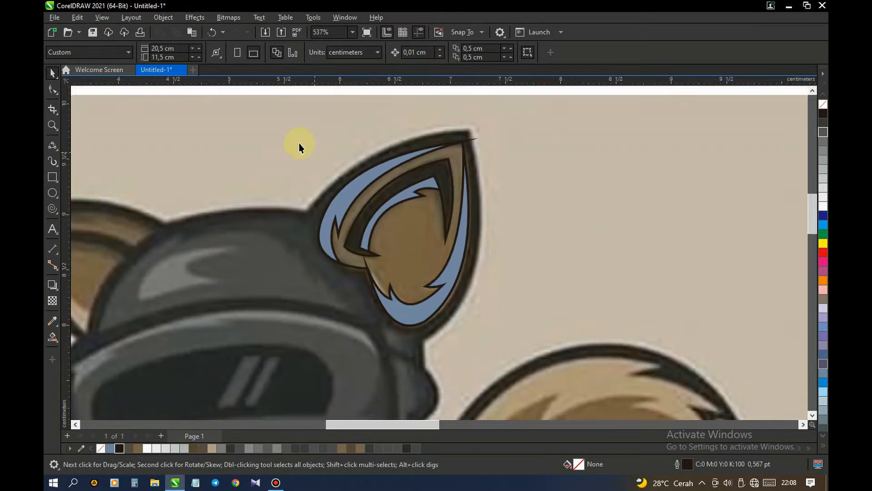
left_click_drag(537, 330, 536, 330)
left_click(100, 448)
left_click(209, 234)
- Sample the dark brown from the reference's outer-left ear shadow and apply it to that shadow shape
scroll(391, 257, "up", 1)
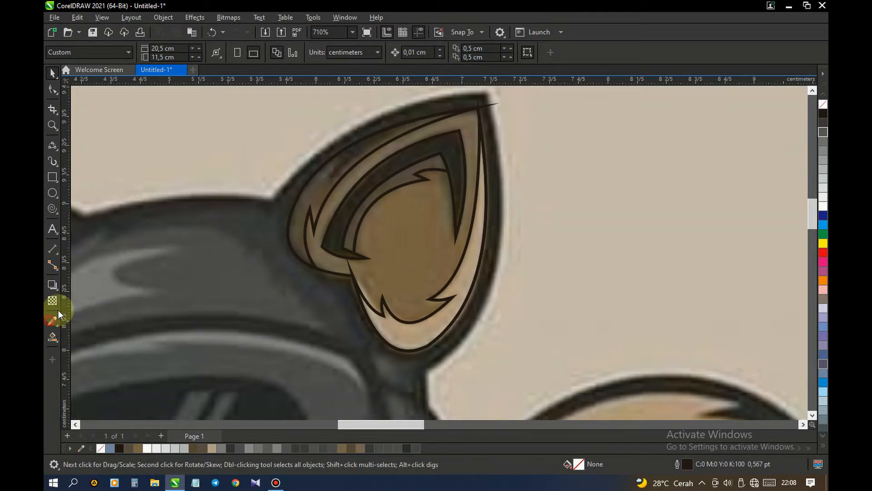
left_click(51, 321)
scroll(353, 193, "up", 1)
scroll(347, 189, "down", 1)
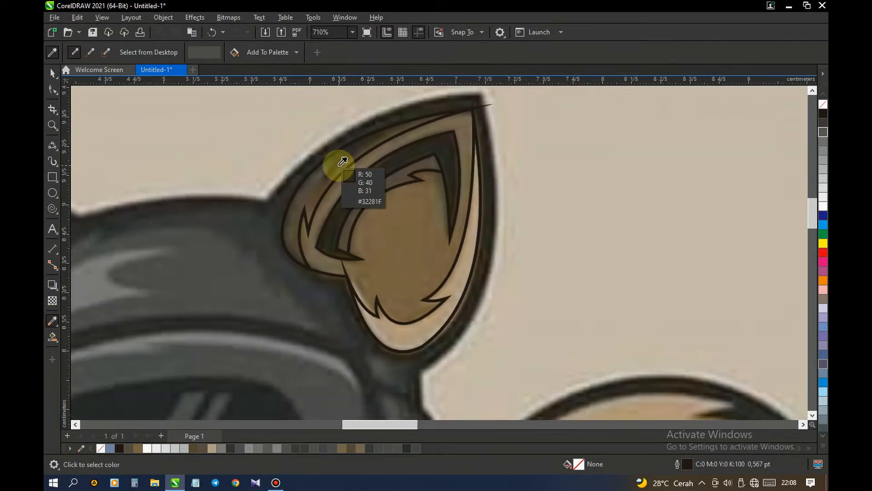
scroll(339, 166, "up", 1)
left_click(318, 183)
key("space")
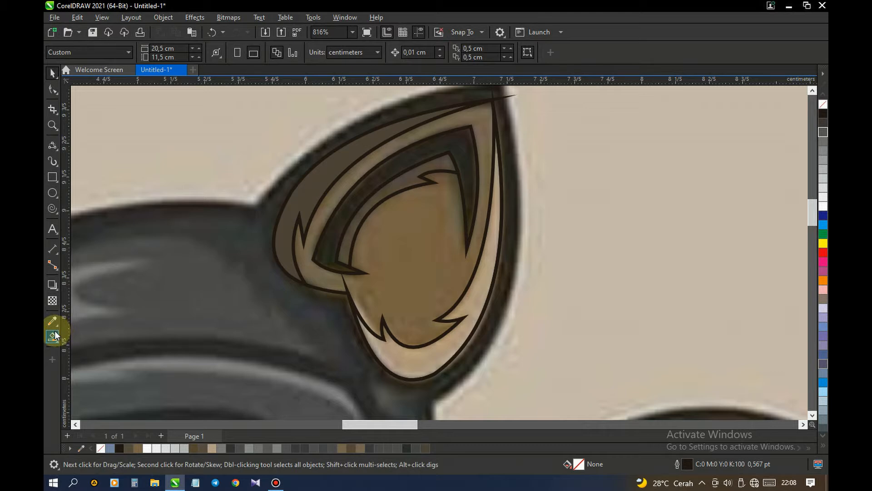
- Fill the inner shadow shape with its sampled brown and the light-fur shape with its sampled tan
left_click(53, 321)
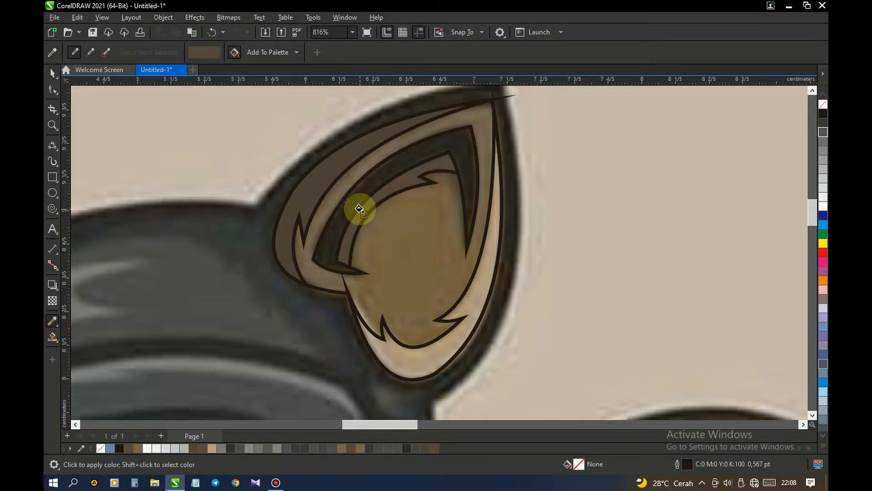
key("space")
left_click(54, 320)
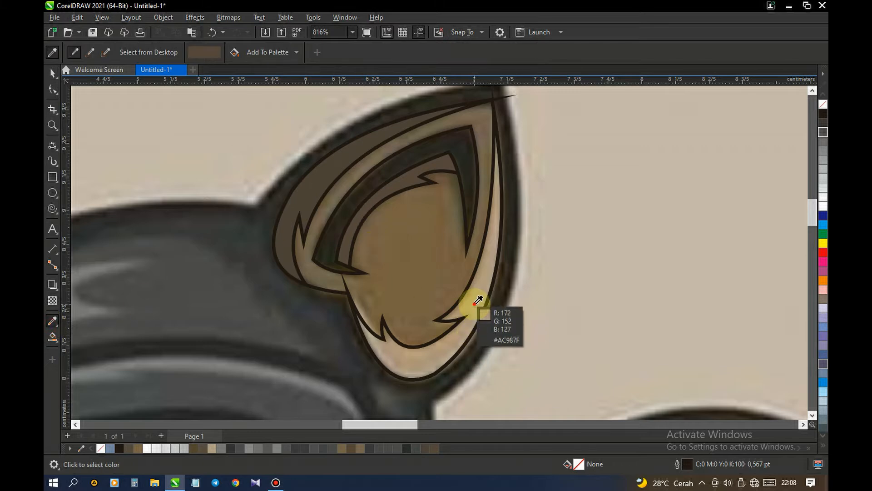
key("space")
- Sample the medium brown from the reference's inner ear and apply it to the right ear's main shape
left_click(52, 321)
left_click(419, 262)
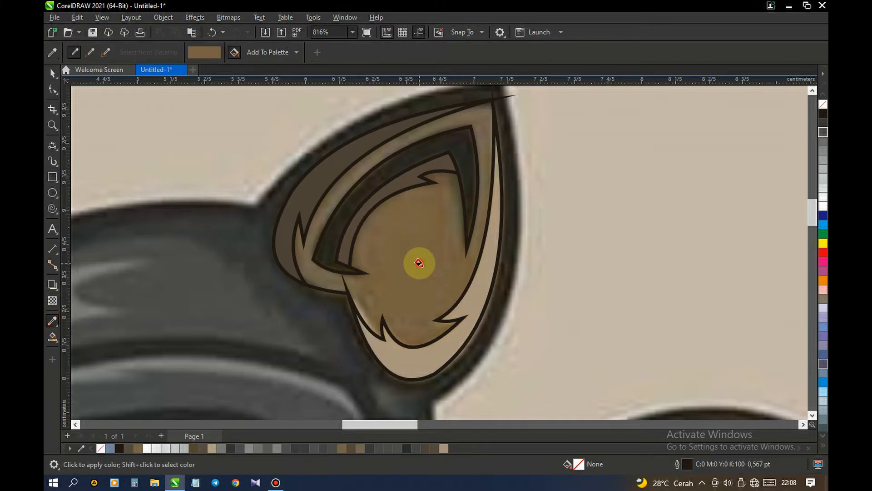
left_click(418, 263)
- Select the right ear's four shapes, group them and remove their outline
scroll(395, 269, "down", 1)
key("space")
left_click_drag(490, 364, 491, 363)
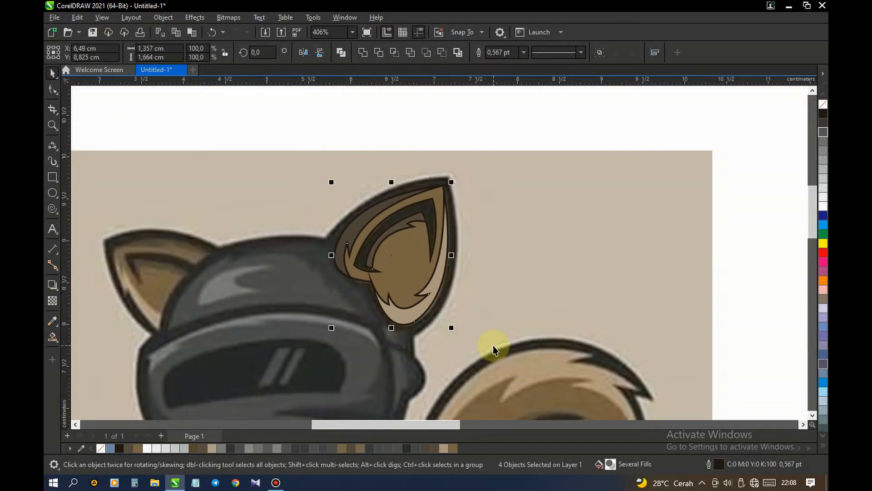
key("ctrl+g")
scroll(492, 339, "down", 1)
right_click(101, 448)
left_click(108, 387)
scroll(331, 155, "down", 1)
scroll(291, 238, "up", 2)
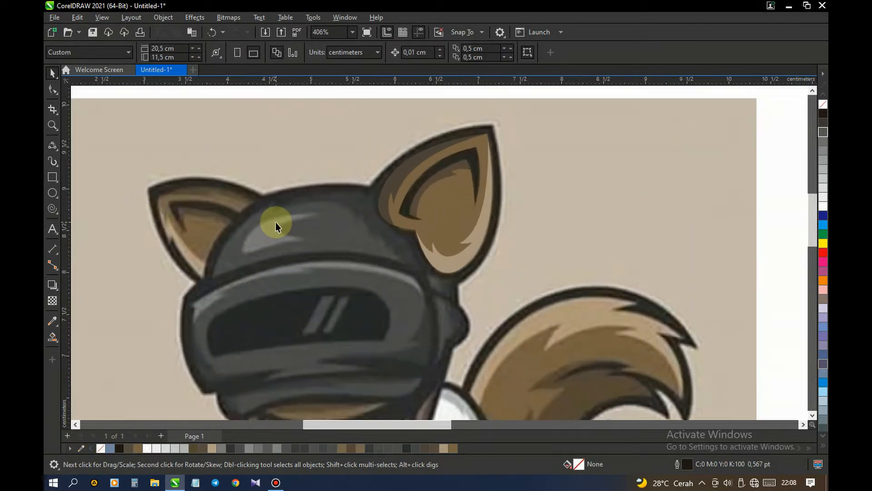
- Trace the left ear's inner contour over the reference as a closed shape of three 3-point curves, ending at the helmet edge
scroll(207, 202, "up", 1)
left_click(52, 145)
scroll(158, 217, "up", 4)
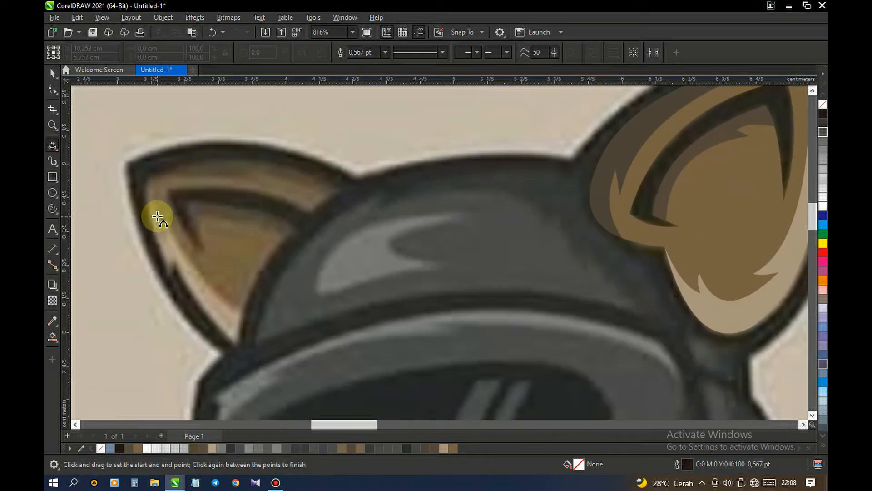
scroll(200, 268, "up", 1)
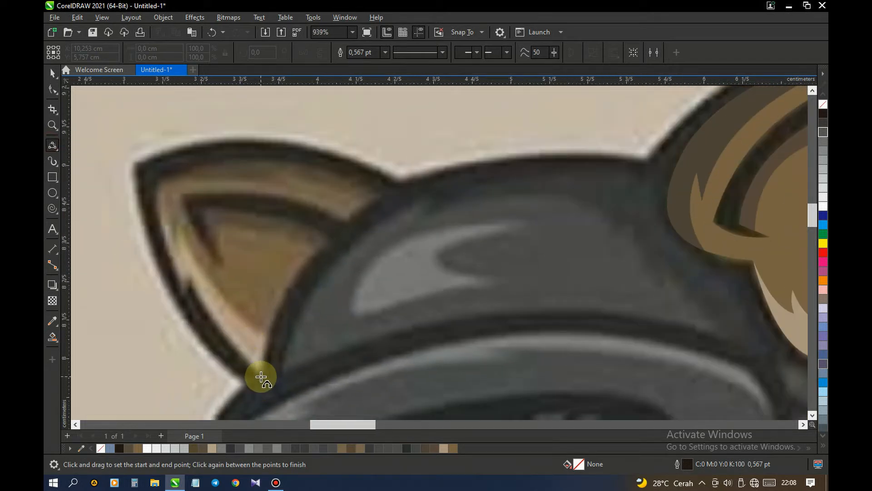
left_click_drag(260, 377, 158, 183)
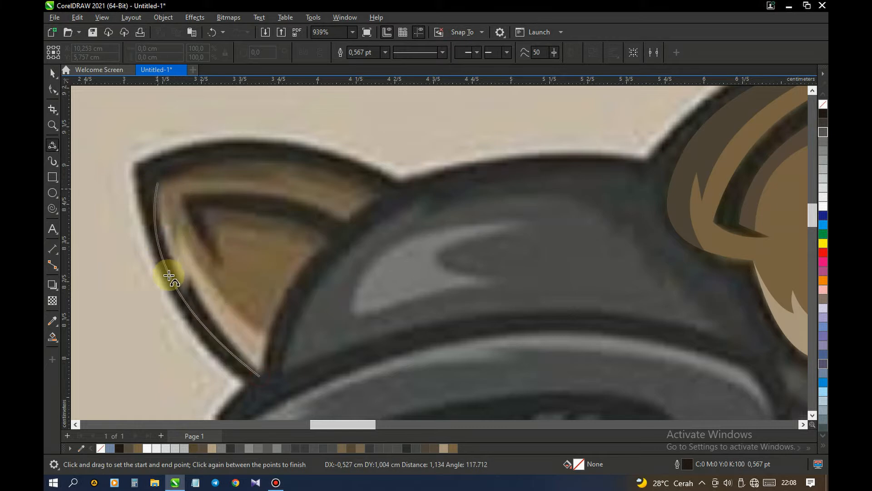
left_click(182, 284)
left_click_drag(154, 179, 260, 376)
left_click(258, 160)
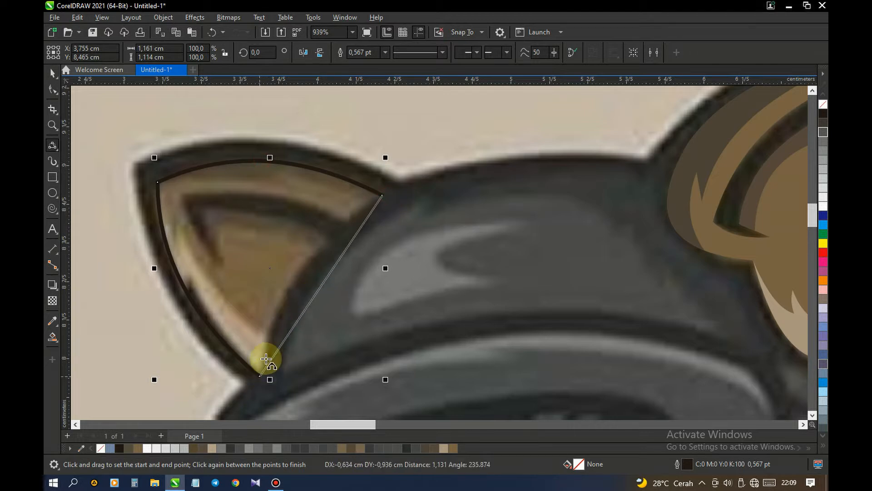
left_click(302, 270)
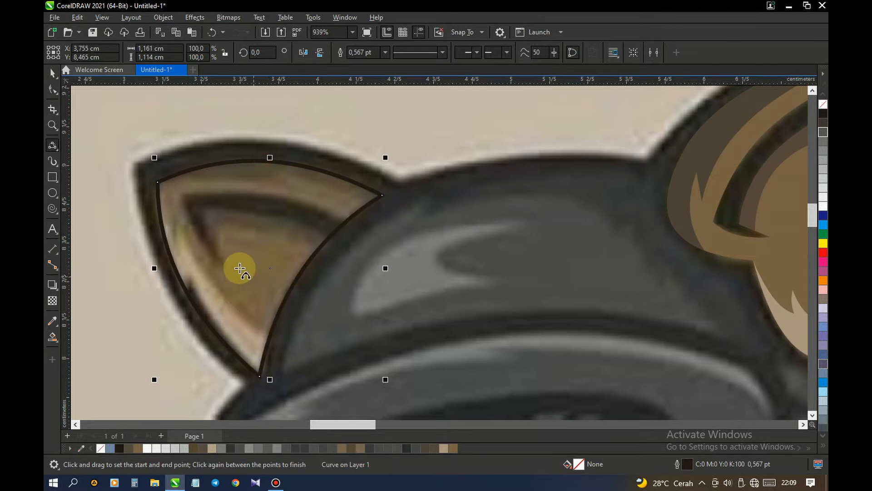
- Trace the left ear's dark inner fold as a closed pointed band that extends past the helmet edge
left_click_drag(222, 261, 387, 235)
left_click(195, 238)
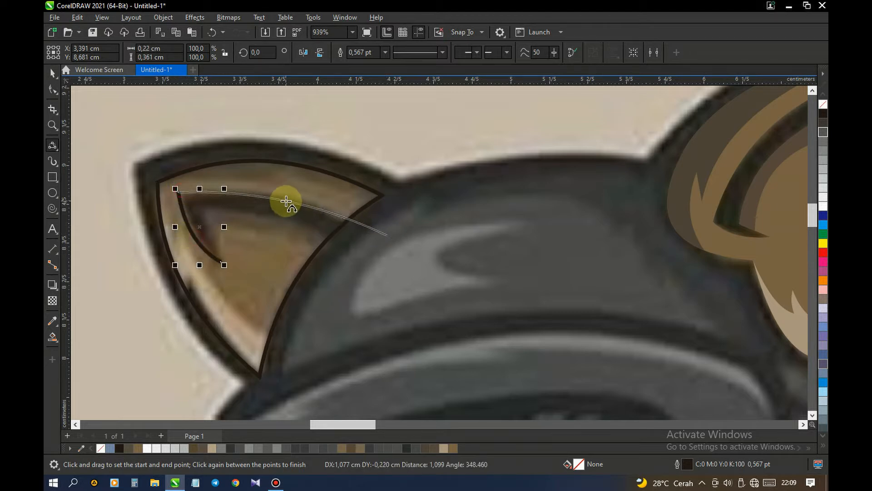
left_click(285, 199)
left_click_drag(221, 261, 375, 254)
left_click(202, 210)
left_click(280, 223)
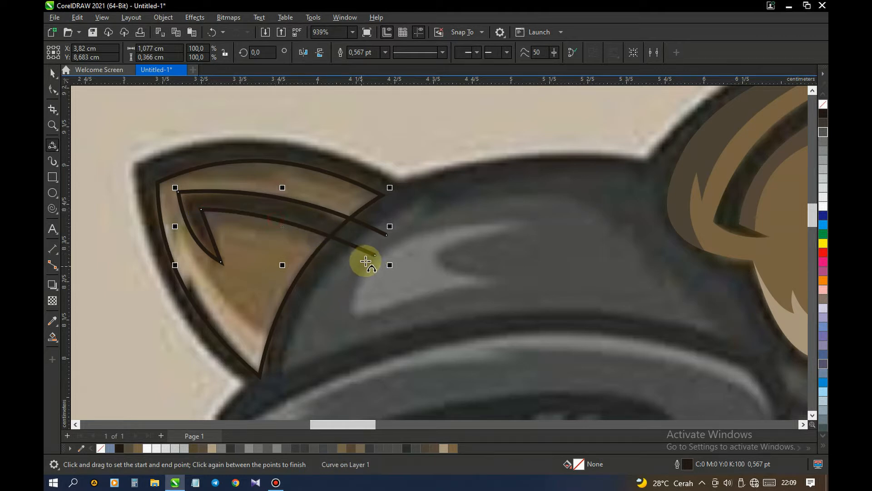
left_click_drag(376, 255, 386, 235)
left_click(386, 236)
- Trim the dark fold band out of the left ear shape and delete the band
key("space")
left_click(334, 182, "shift")
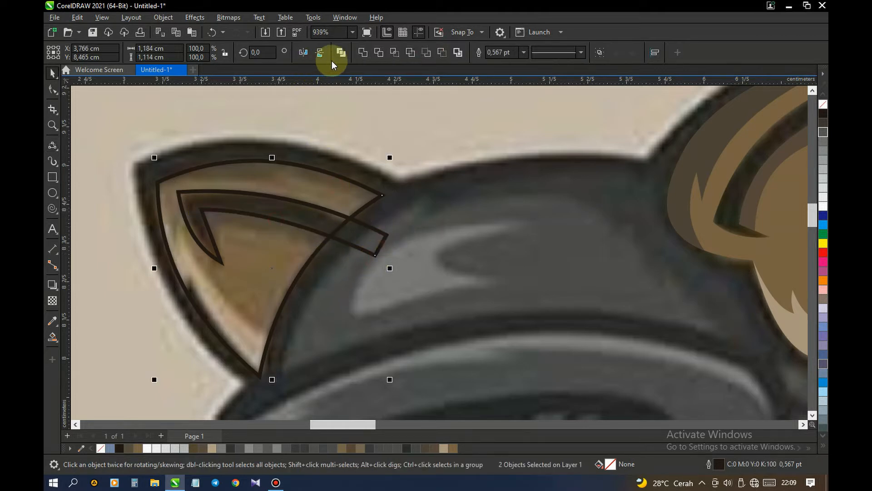
left_click_drag(375, 248, 411, 268)
key("Delete")
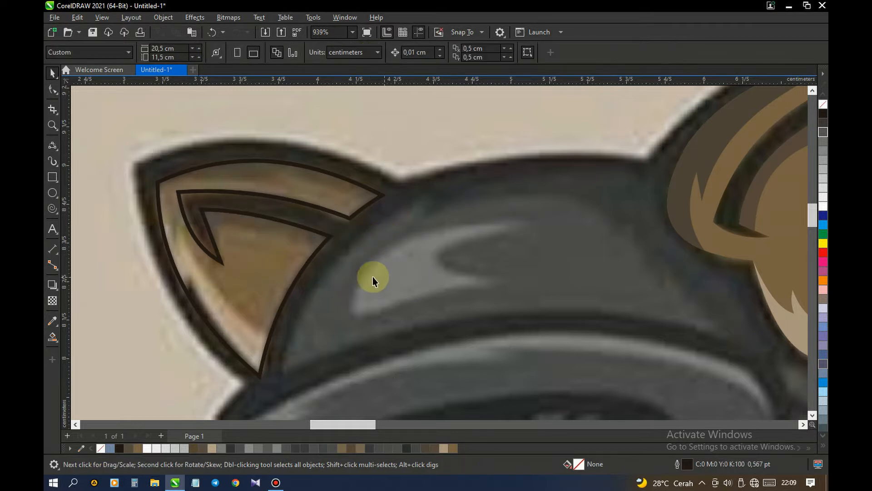
- Draw a 3-point curve along the lower edge of the left ear's upper shadow, from the ear tip past the helmet edge
left_click(51, 145)
scroll(234, 174, "left", 1)
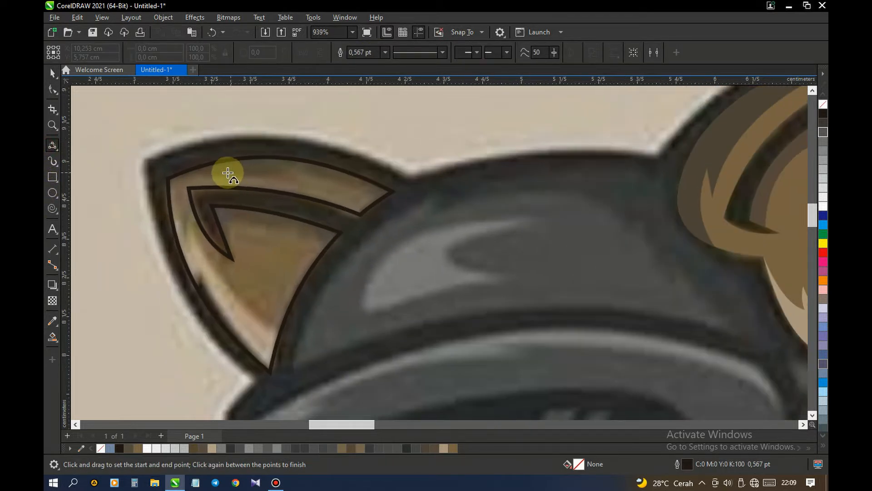
left_click_drag(166, 179, 431, 217)
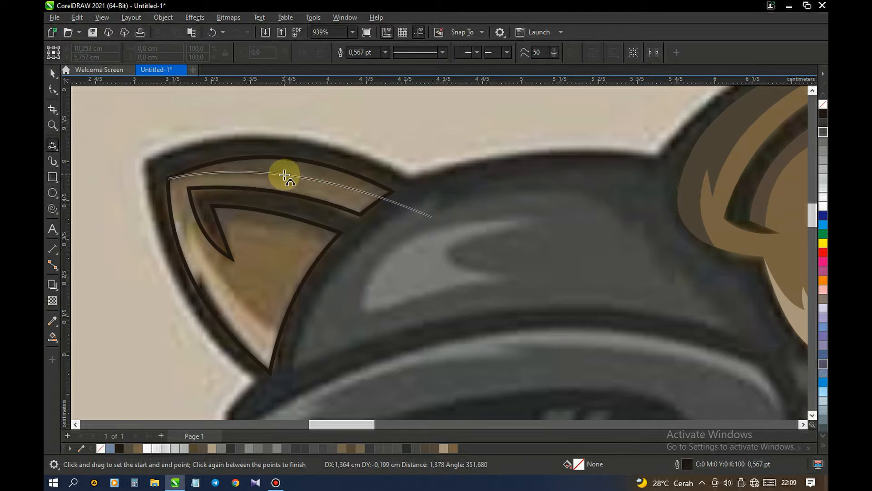
left_click(285, 174)
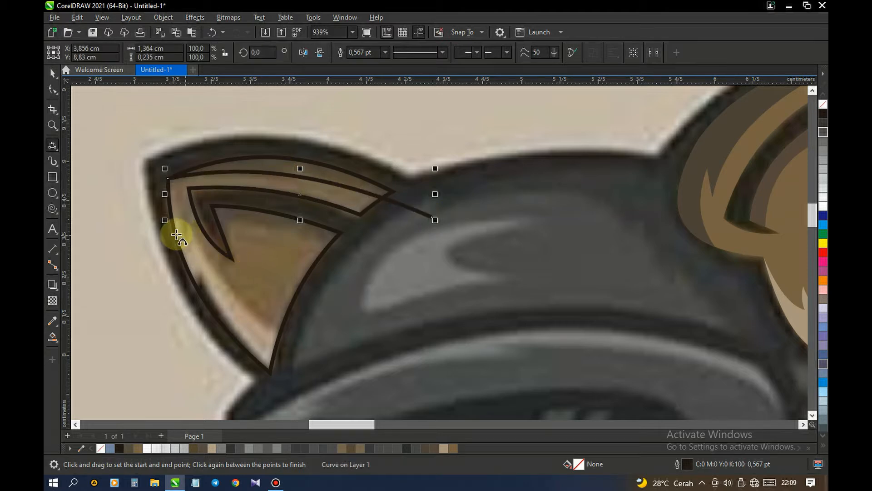
- Trace the inner edge of the left ear's light fur with a pointed notch near the top, running past the helmet edge
scroll(176, 236, "up", 2)
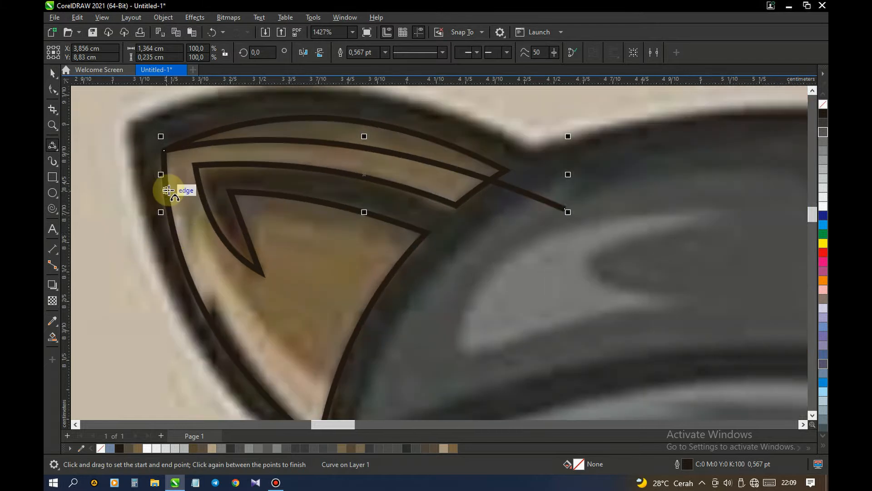
left_click_drag(164, 177, 189, 238)
left_click(177, 215)
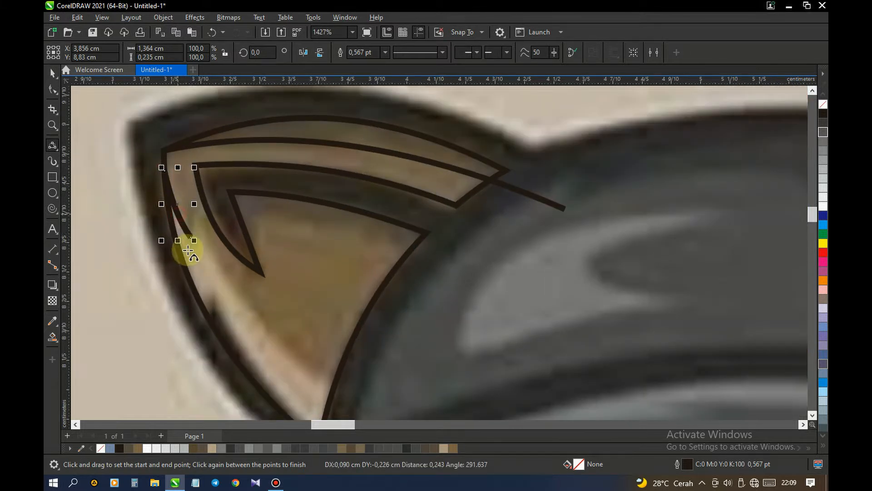
left_click_drag(191, 236, 373, 387)
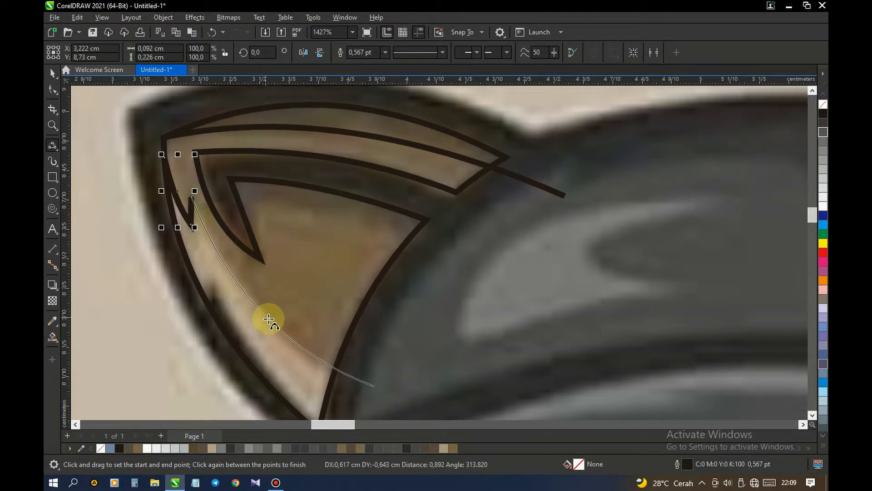
left_click(271, 321)
- Trace the outer notch of the light fur and its lower edge down to the left ear's bottom node
scroll(249, 295, "down", 2)
scroll(218, 298, "up", 3)
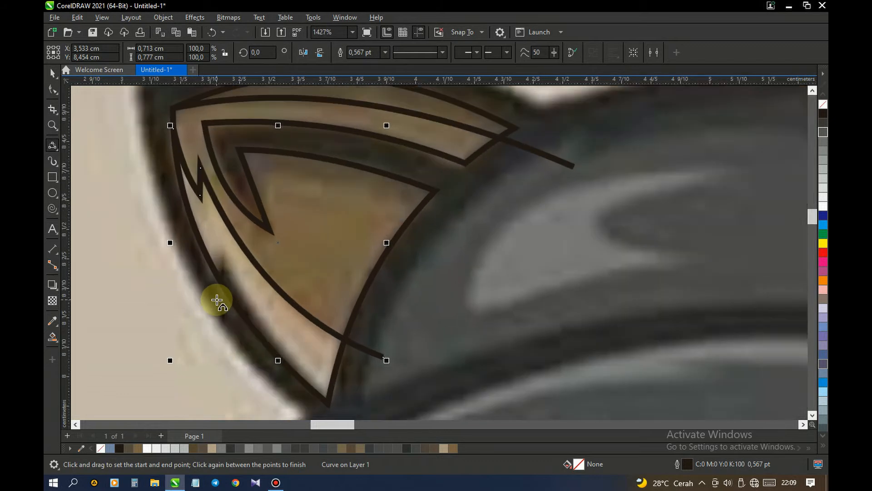
mouse_move(208, 289)
left_mouse_down()
mouse_move(219, 245)
mouse_move(355, 424)
mouse_move(338, 370)
mouse_move(344, 381)
left_mouse_up()
left_click(219, 243)
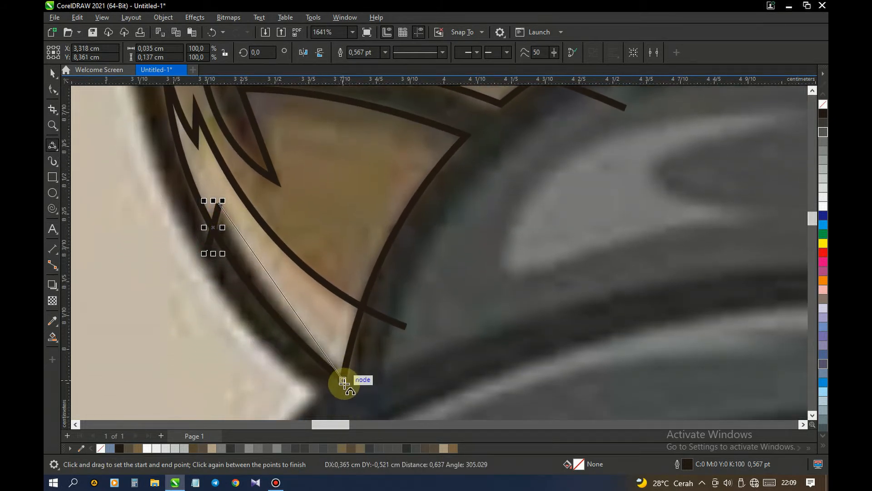
left_click(256, 275)
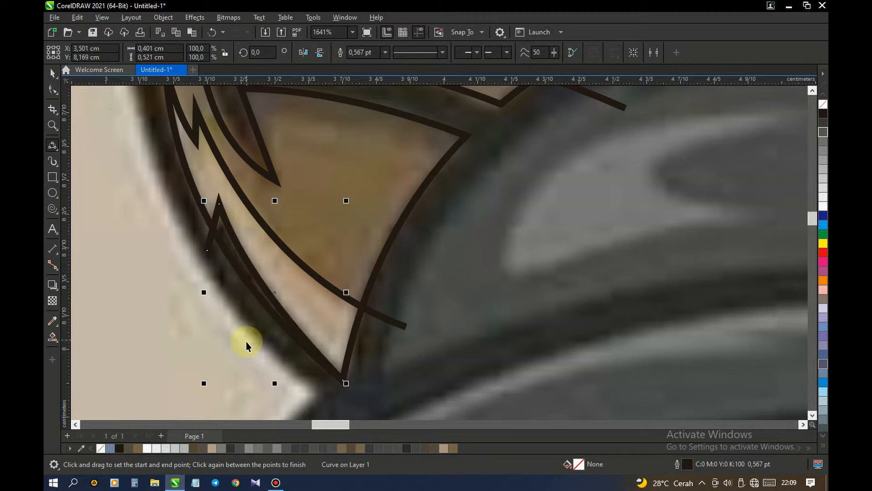
- Smart-fill the left ear's light-fur area and its upper shadow area in blue
left_click(52, 336)
left_click(301, 298)
scroll(262, 341, "down", 1)
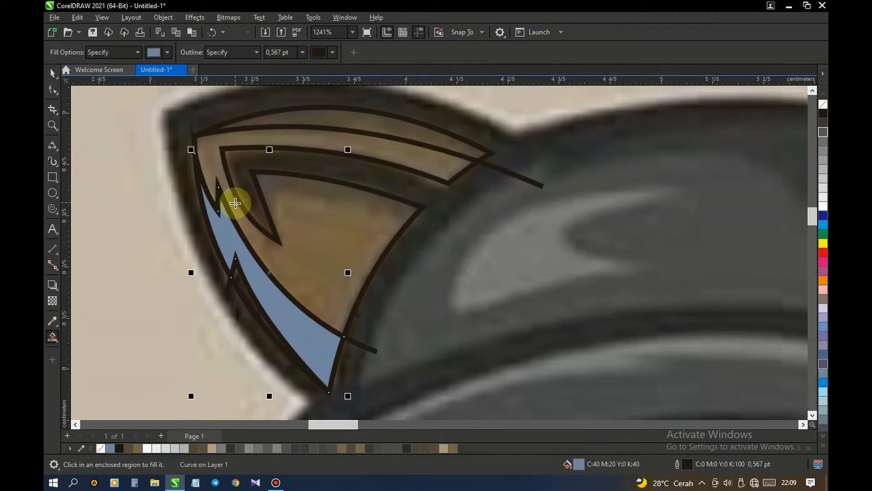
left_click(395, 129)
- Delete the three guide curves used for the left ear's upper shadow and light fur
key("space")
left_click(522, 177)
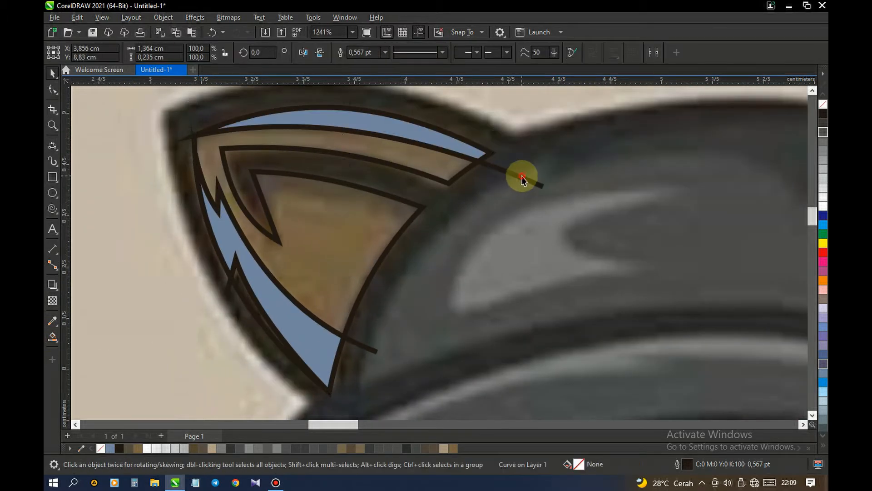
key("Delete")
left_click(353, 341)
key("Delete")
left_click(225, 291)
key("Delete")
scroll(299, 232, "down", 3)
scroll(315, 223, "up", 2)
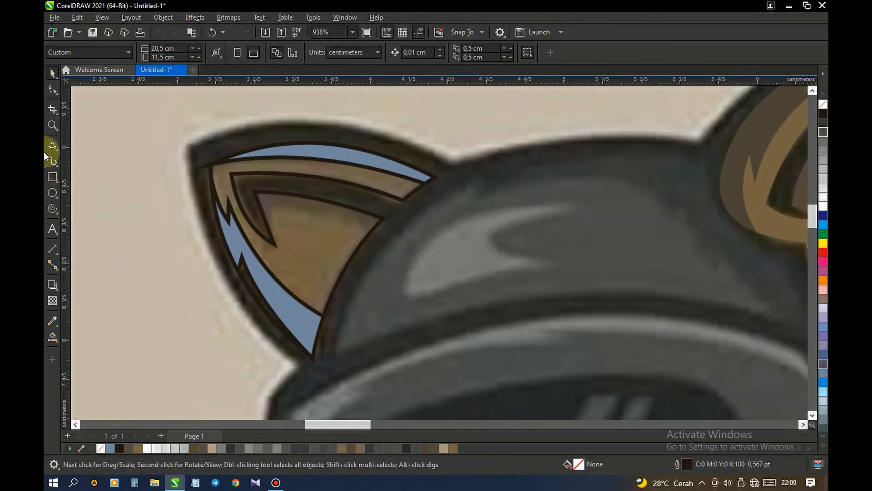
- Trace the edge of the left ear's inner shadow with 3-point curves from the fold's tip up and past the helmet edge
scroll(272, 204, "up", 2)
left_click(52, 145)
scroll(227, 218, "up", 2)
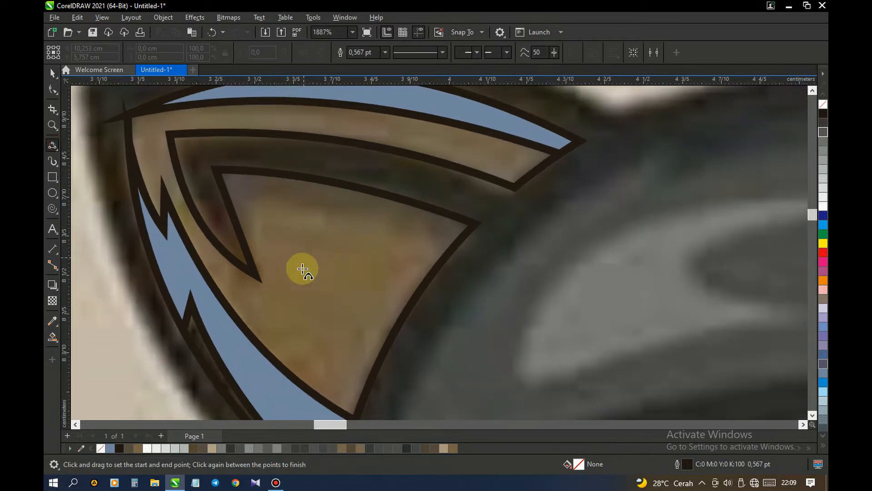
left_click_drag(255, 275, 250, 194)
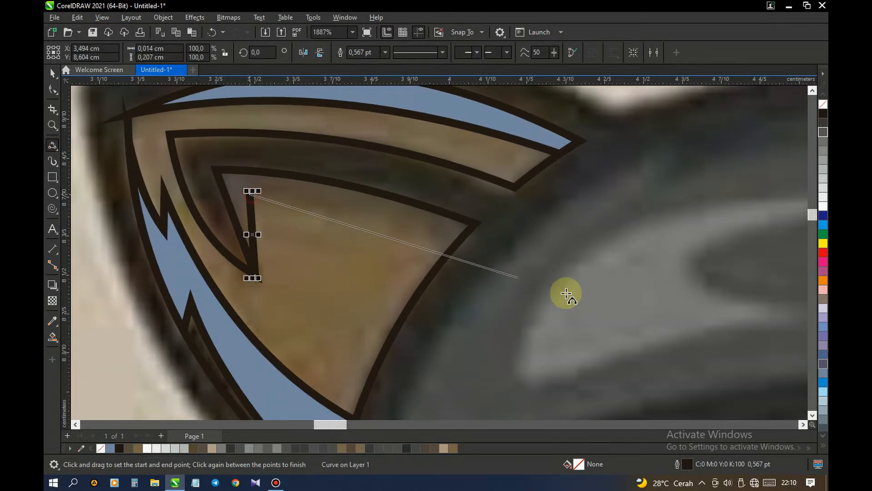
left_click(395, 222)
- Smart-fill the left ear's inner shadow area in blue, undo the accidental background fill, and delete the guide curve
left_click(52, 336)
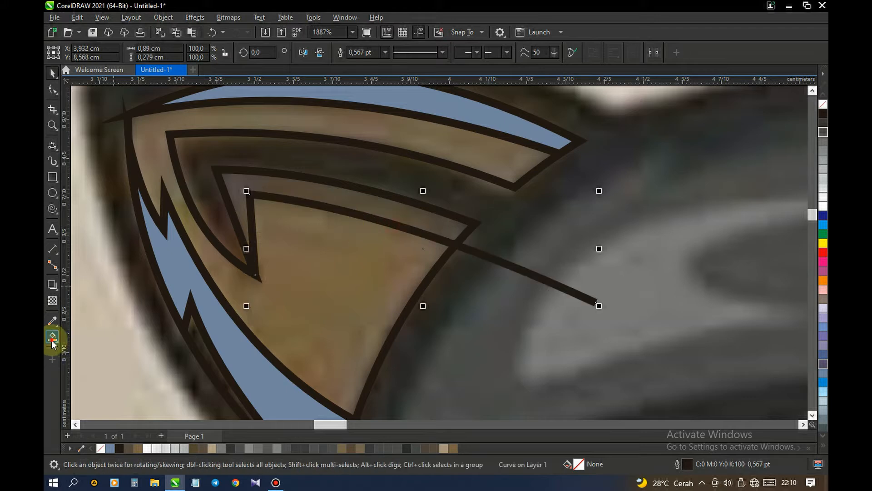
left_click(335, 202)
left_click(505, 266)
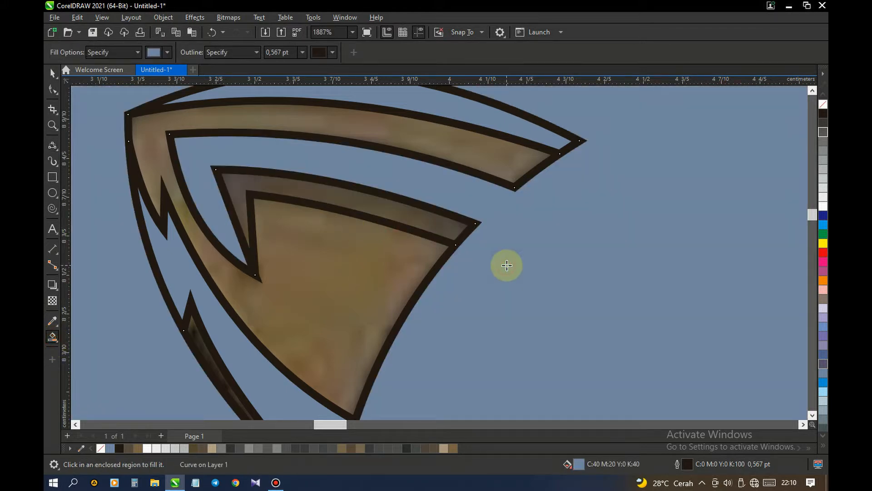
key("ctrl+z")
key("space")
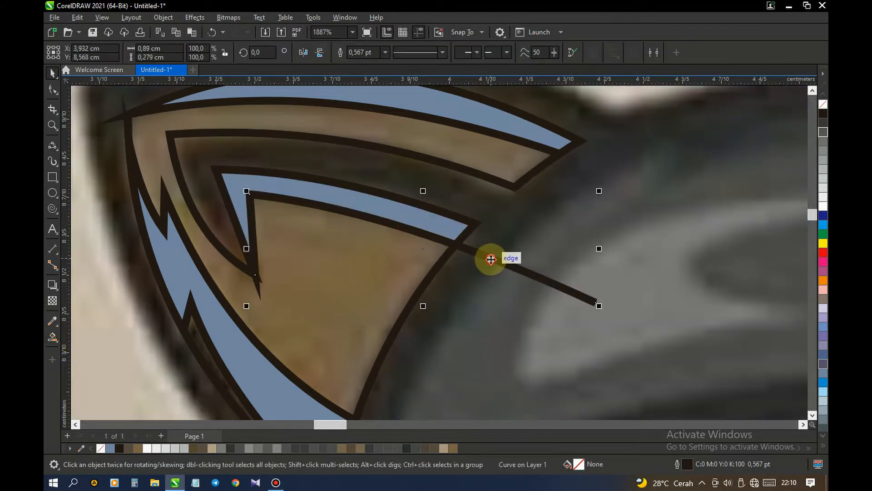
scroll(395, 270, "down", 3)
- Select all of the left ear's shapes and remove their blue fill so the reference colours show through
left_click_drag(212, 135, 462, 351)
left_click(102, 449)
left_click(129, 399)
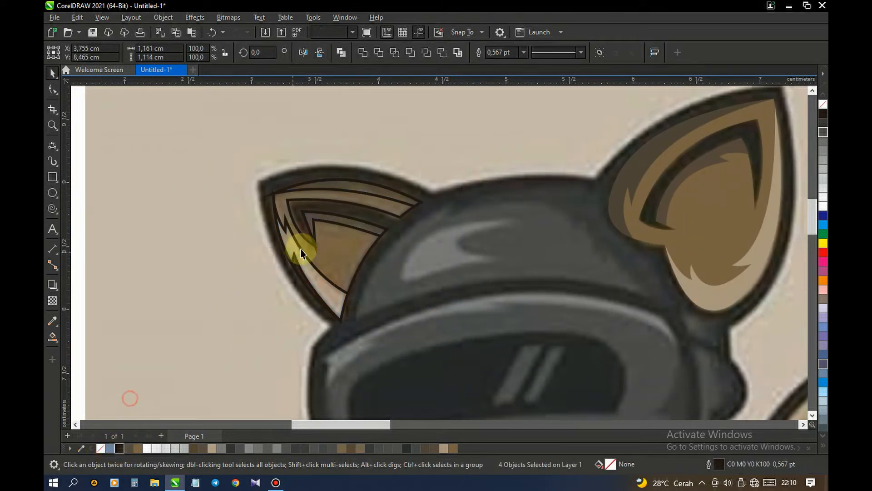
- Fill the left ear's inner shadow and upper shadow shapes with the dark browns sampled from the reference beneath them
scroll(295, 245, "up", 1)
left_click(52, 322)
scroll(377, 209, "up", 1)
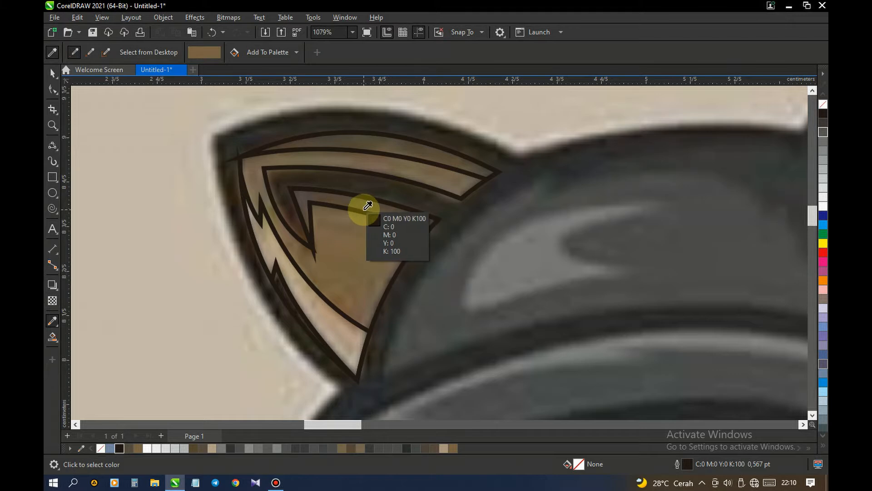
key("space")
left_click(52, 320)
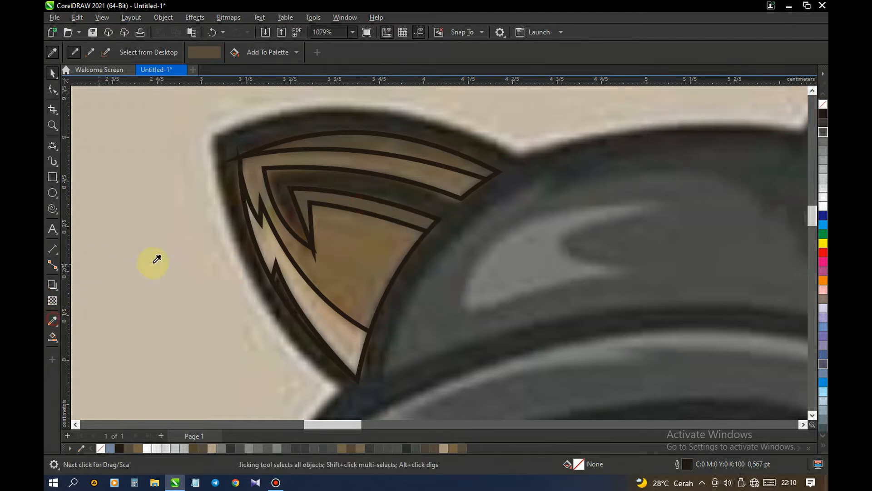
left_click(380, 146)
left_click(379, 146)
key("space")
- Fill the left ear's light-fur shape with its sampled light tan and the main ear shape with its sampled brown
key("space")
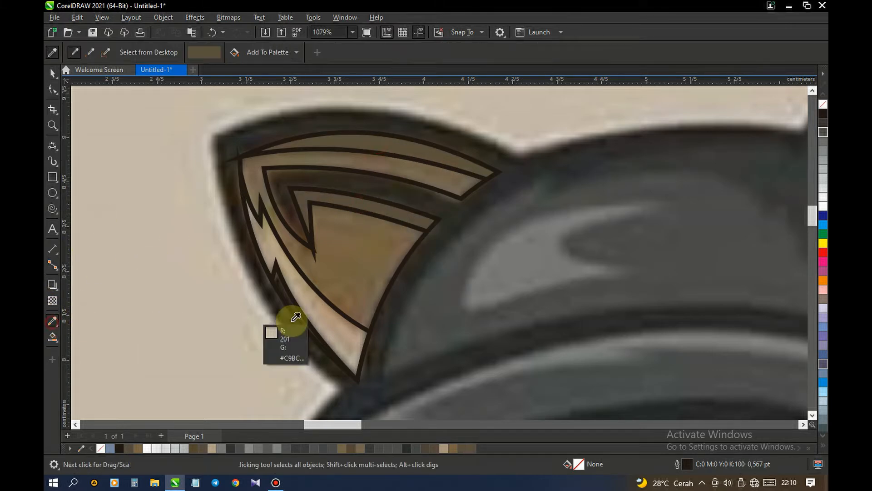
left_click(331, 327)
left_click(326, 327)
key("space")
left_click(53, 320)
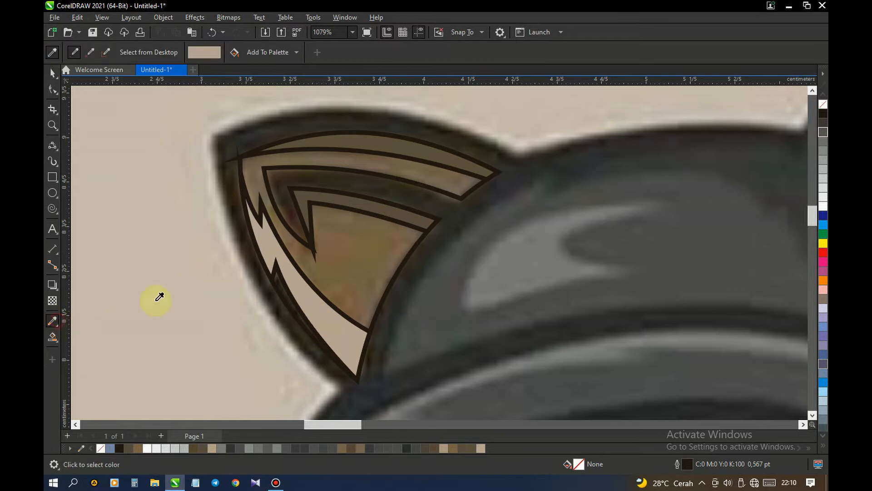
left_click(350, 254)
left_click(346, 255)
scroll(346, 256, "down", 1)
- Select the left ear's four coloured shapes and remove their outline
key("space")
left_click_drag(210, 130, 553, 369)
right_click(101, 449)
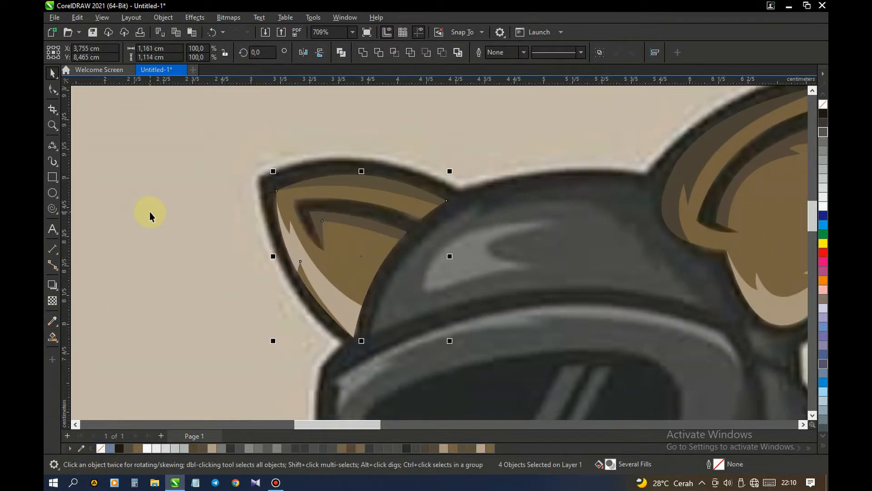
- Group the left ear's four coloured shapes and clear the selection
key("ctrl+g")
left_click(159, 212)
scroll(242, 158, "down", 2)
scroll(336, 184, "down", 2)
scroll(396, 193, "up", 4)
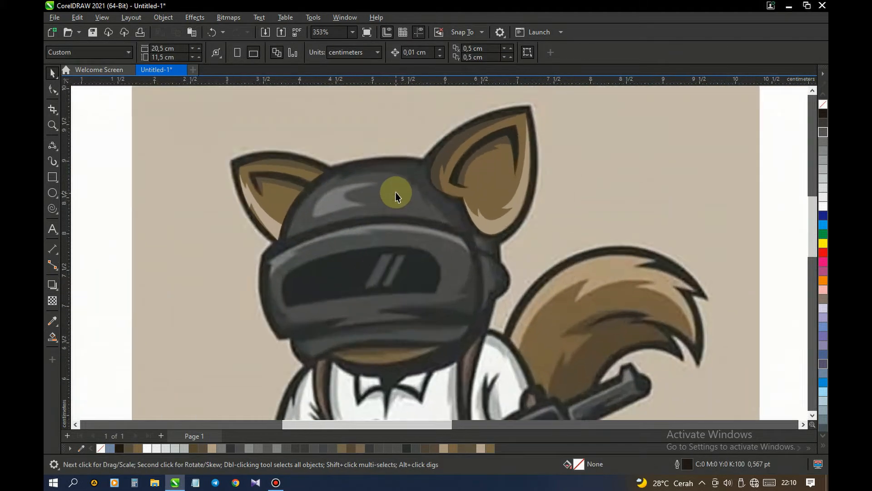
- Trace the helmet dome as a closed outline of 3-point curves, about 2.6 cm wide and 1.0 cm high
left_click(53, 145)
scroll(350, 172, "up", 3)
scroll(351, 174, "up", 1)
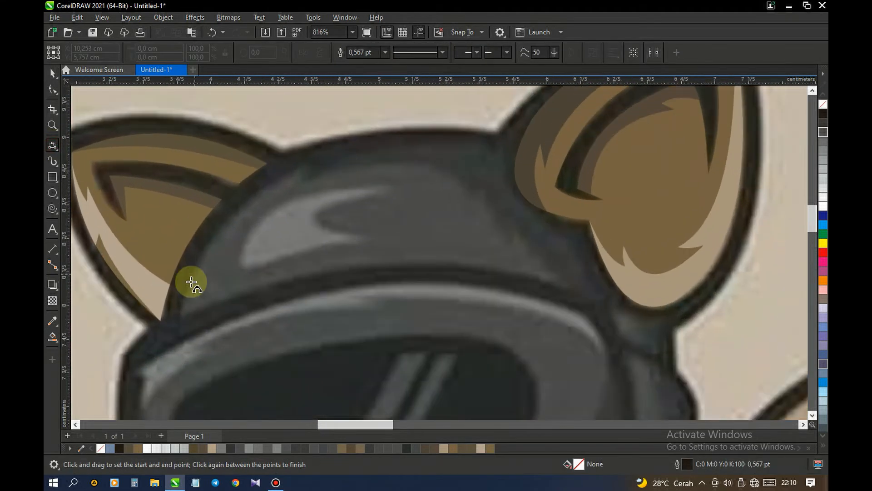
left_click_drag(178, 318, 491, 155)
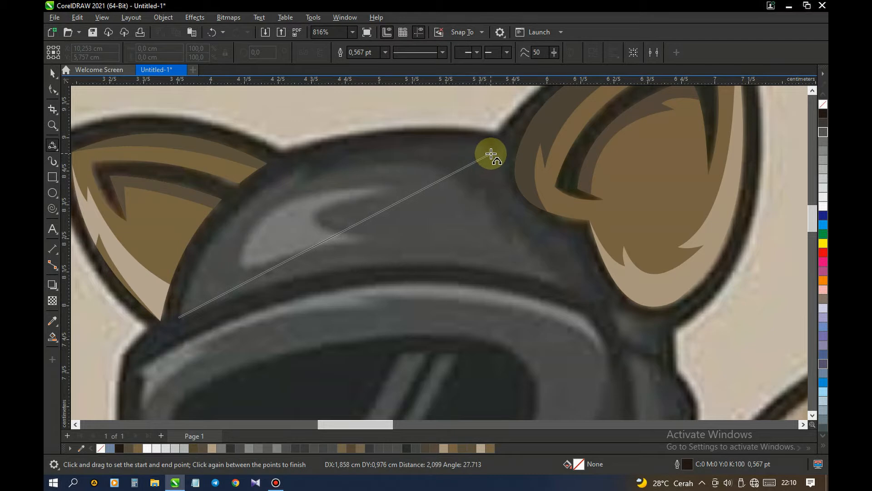
left_click(272, 182)
left_click_drag(491, 154, 556, 287)
left_click(514, 199)
left_click(594, 278)
left_click_drag(348, 259, 177, 318)
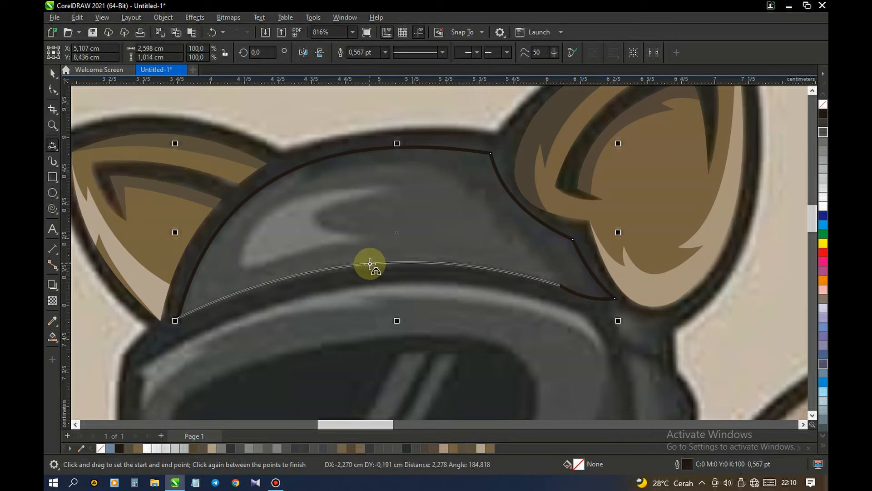
left_click(369, 263)
scroll(327, 191, "down", 3)
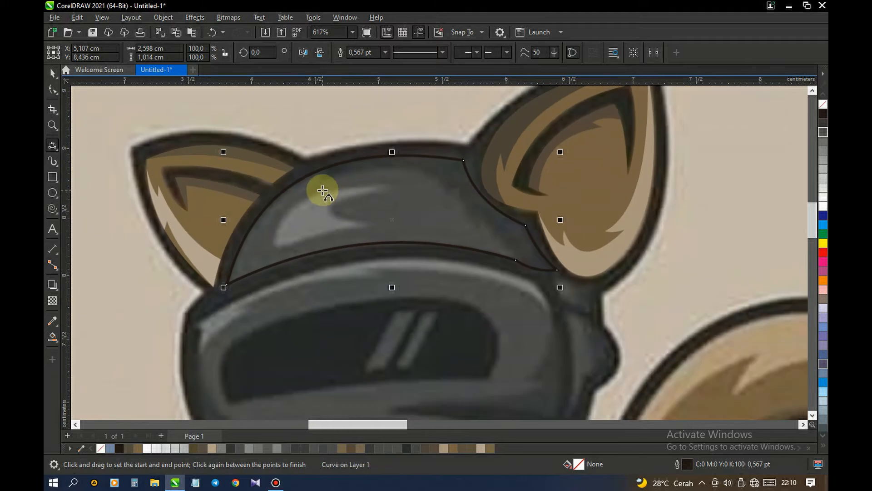
- Trace the jagged inner edge of the dome's shadow with 3-point curves, from above the dome's upper left to its lower right edge
scroll(301, 194, "up", 3)
scroll(318, 190, "down", 1)
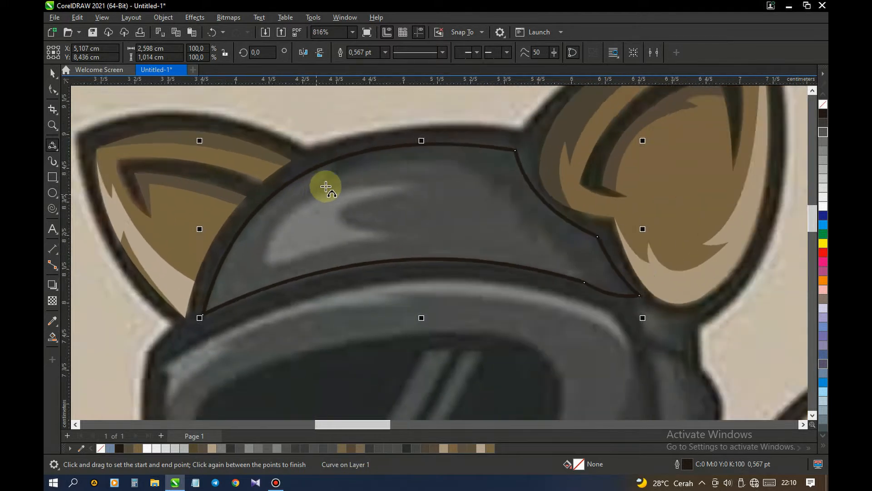
scroll(348, 172, "up", 1)
left_click_drag(342, 124, 515, 195)
left_click(318, 184)
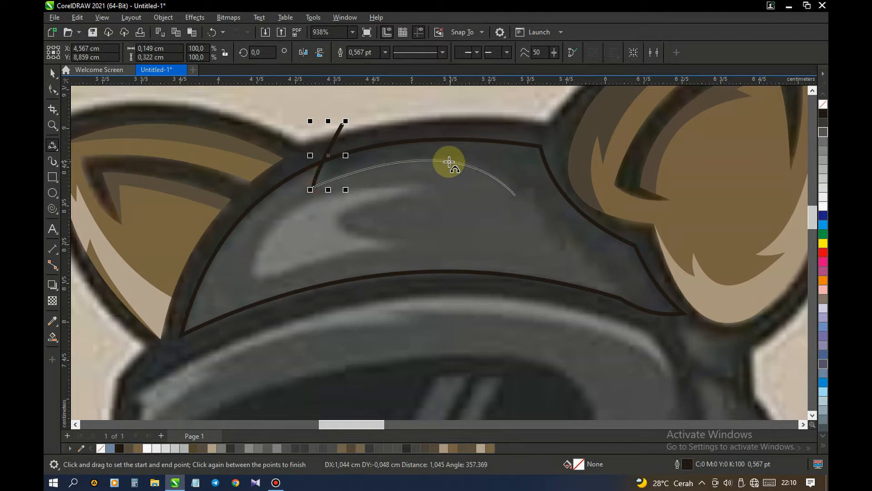
left_click(450, 161)
left_click_drag(516, 197, 564, 223)
left_click(538, 209)
left_click(563, 230)
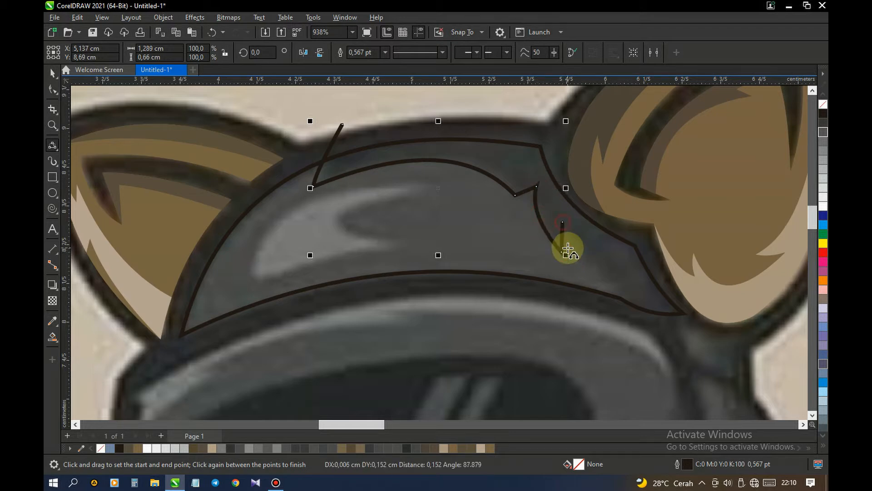
left_click_drag(563, 224, 619, 297)
left_click(566, 277)
scroll(525, 247, "down", 3)
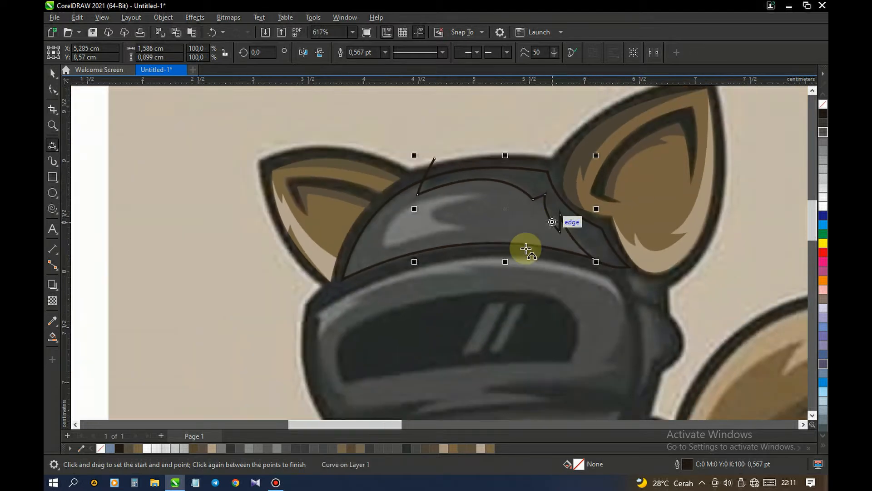
- Trace the dome's crescent highlight as a closed outline of 3-point curves, about 0.94 cm wide and 0.48 cm high
scroll(525, 247, "up", 1)
scroll(454, 218, "up", 2)
scroll(494, 204, "up", 1)
left_click_drag(499, 179, 479, 231)
left_click(373, 202)
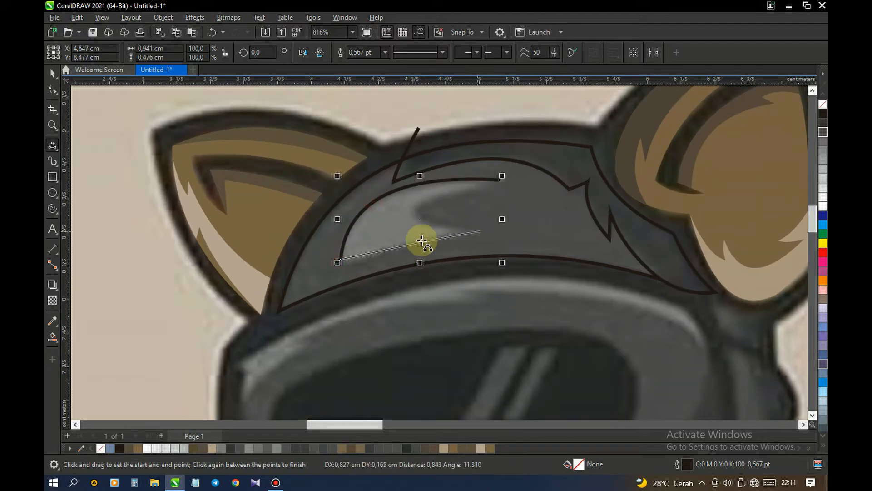
left_click(415, 206)
left_click_drag(414, 206, 500, 180)
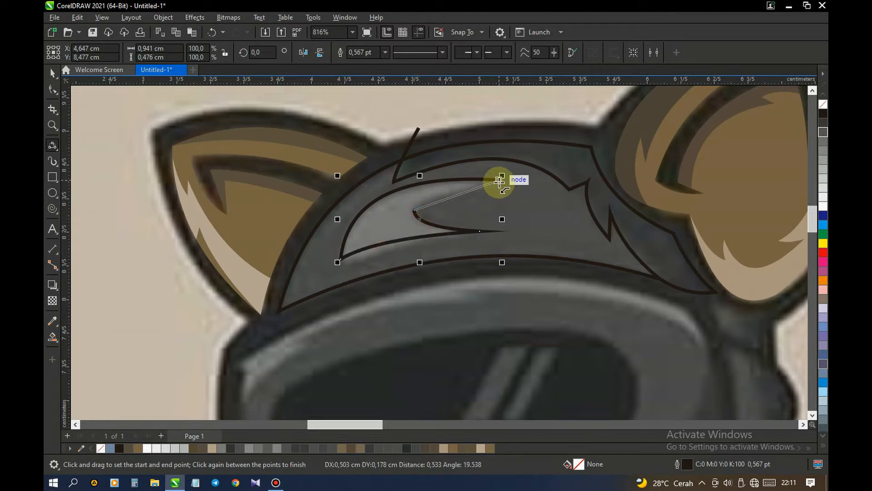
left_click(419, 202)
scroll(414, 214, "down", 2)
key("space")
key("Escape")
- Create the dome's shadow shape in blue with Smart Fill and delete the open jagged guide curve
scroll(464, 193, "up", 1)
left_click(53, 336)
left_click(511, 186)
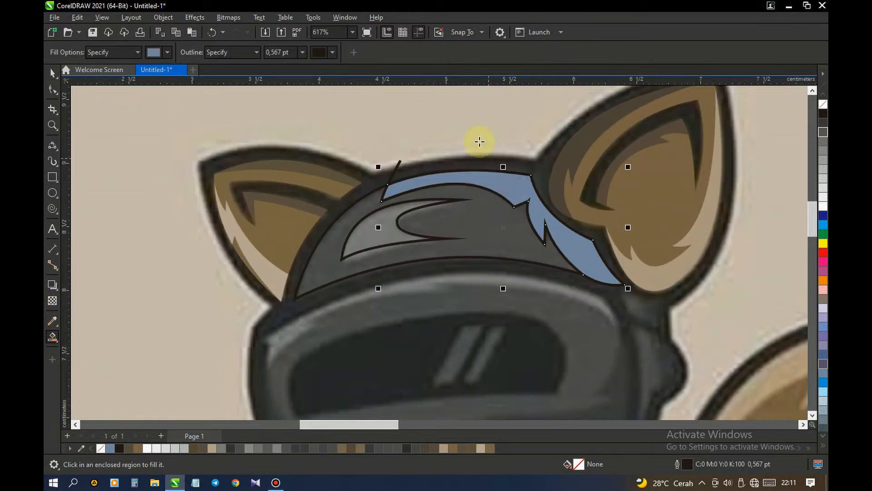
key("space")
key("Escape")
left_click(397, 164)
key("Delete")
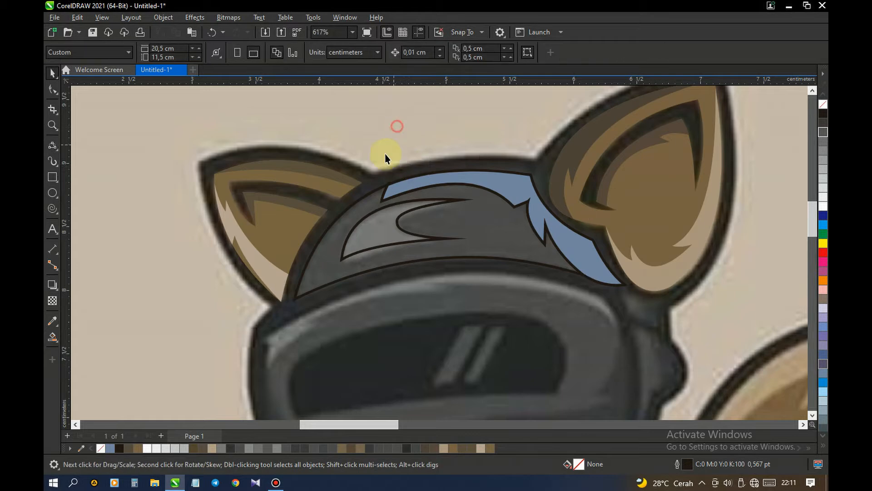
- Fill the dome's highlight with the light grey sampled beneath it and remove the shadow shape's blue fill
left_click(51, 322)
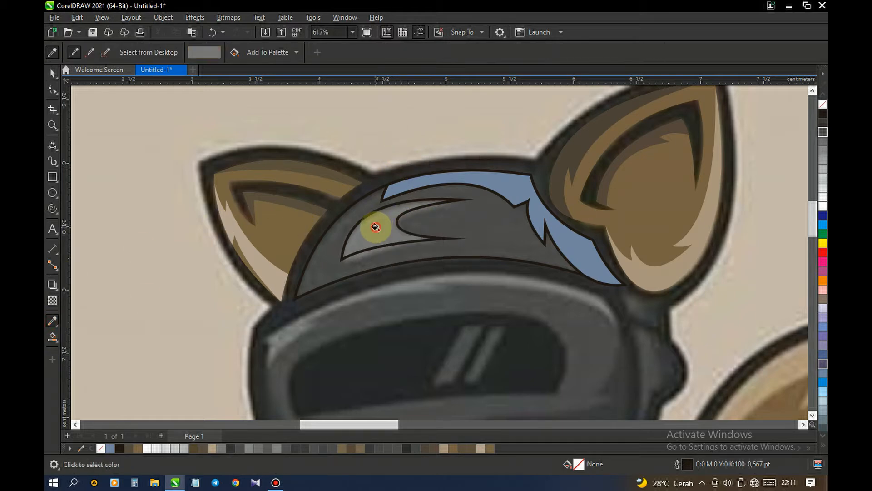
key("space")
left_click(497, 180)
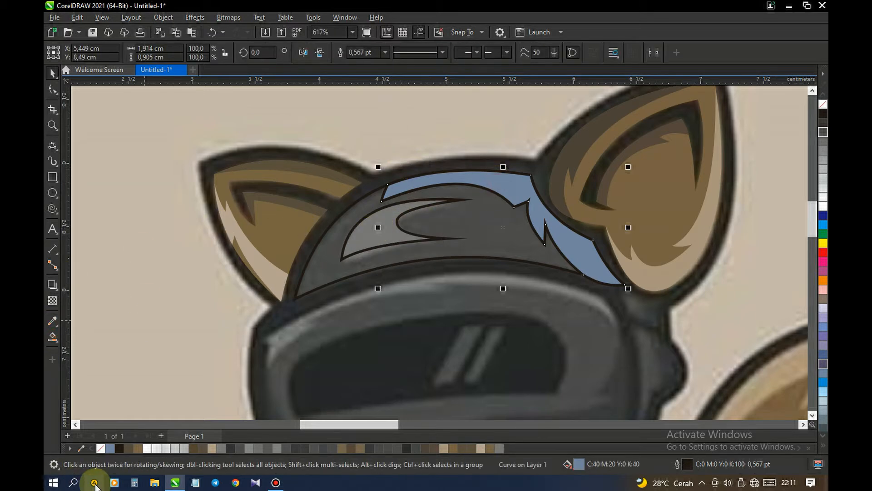
left_click(100, 448)
- Fill the dome's shadow shape and the main dome shape with the dark greys sampled from the reference beneath them
left_click(52, 321)
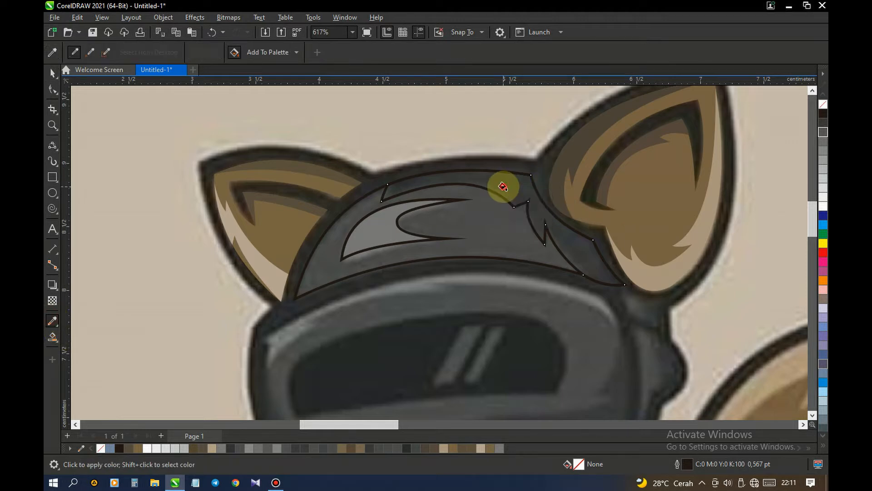
key("space")
left_click(52, 321)
left_click(476, 239)
left_click(424, 231)
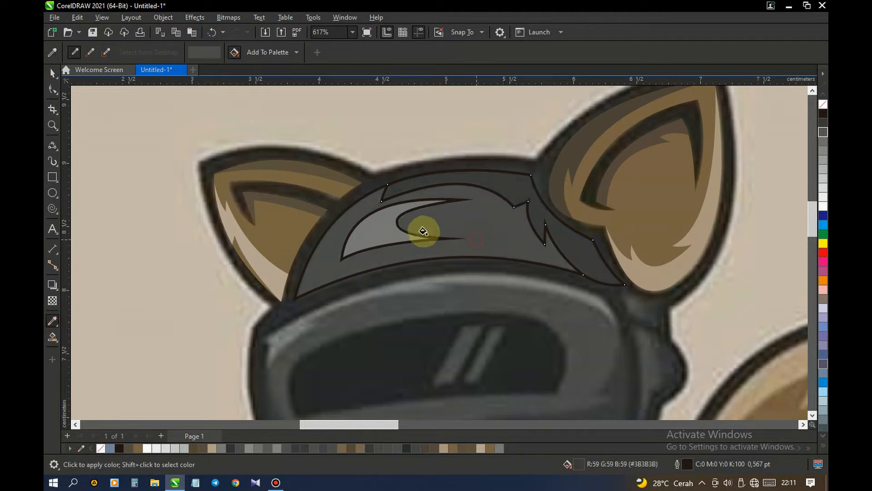
scroll(402, 226, "down", 1)
- Select all of the helmet dome's shapes, group them and remove their outline
key("space")
key("space")
left_click_drag(283, 128, 500, 334)
left_click_drag(580, 329, 596, 330)
key("ctrl+g")
right_click(101, 448)
left_click(143, 369)
scroll(374, 179, "down", 3)
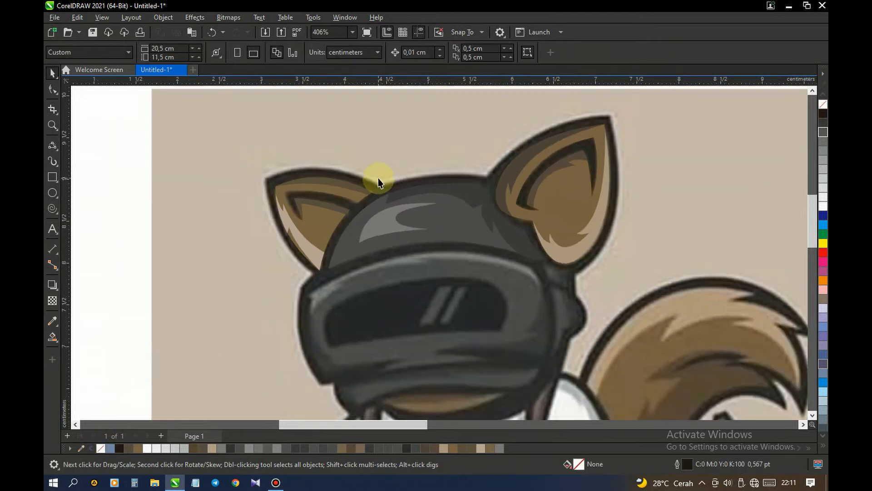
- Trace the visor frame's left edge with a 3-point curve about 0.27 cm wide and 0.94 cm high
scroll(419, 249, "up", 4)
left_click(52, 146)
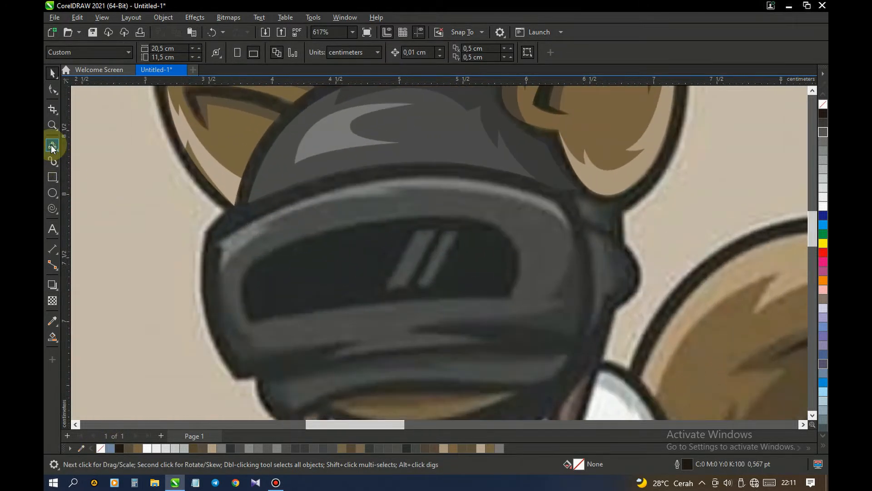
scroll(312, 201, "down", 1)
scroll(337, 228, "up", 2)
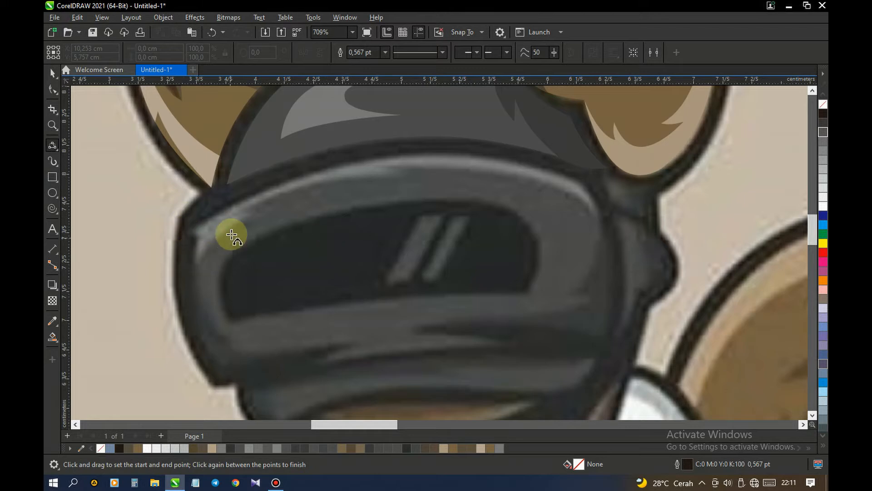
scroll(199, 210, "down", 2)
scroll(194, 236, "up", 2)
left_click_drag(190, 222, 228, 356)
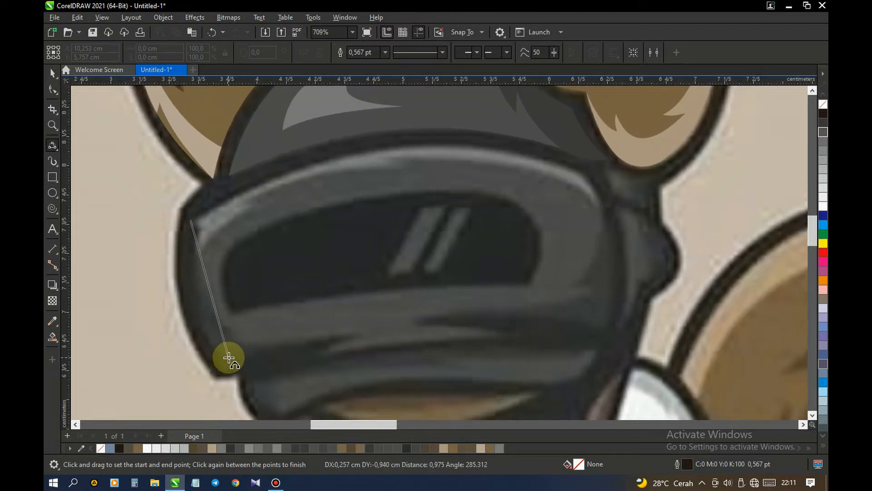
left_click(196, 308)
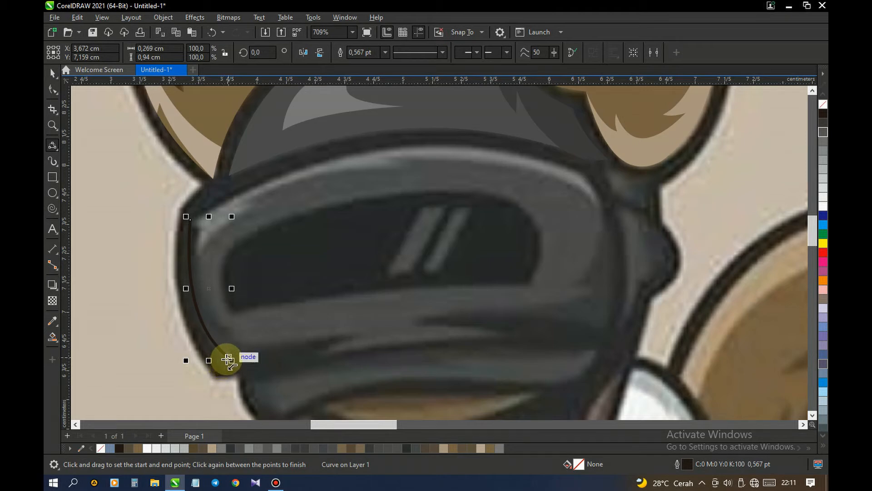
- Trace the visor frame's jagged lower edge, right side and arched top, closing the outline at about 2.9 by 1.5 cm
left_click_drag(228, 359, 190, 219)
left_click(281, 344)
left_click(297, 361)
left_click(379, 348)
left_click(479, 327)
left_click(501, 314)
left_click(603, 242)
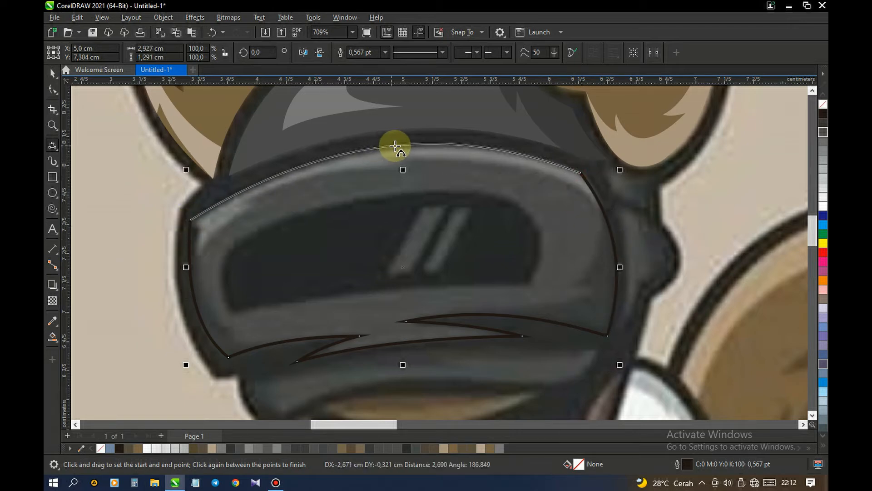
left_click(401, 147)
- Trace the pointed left end of the visor frame's top highlight with 3-point curves, undoing the long curve drawn to the right edge
scroll(200, 222, "up", 3)
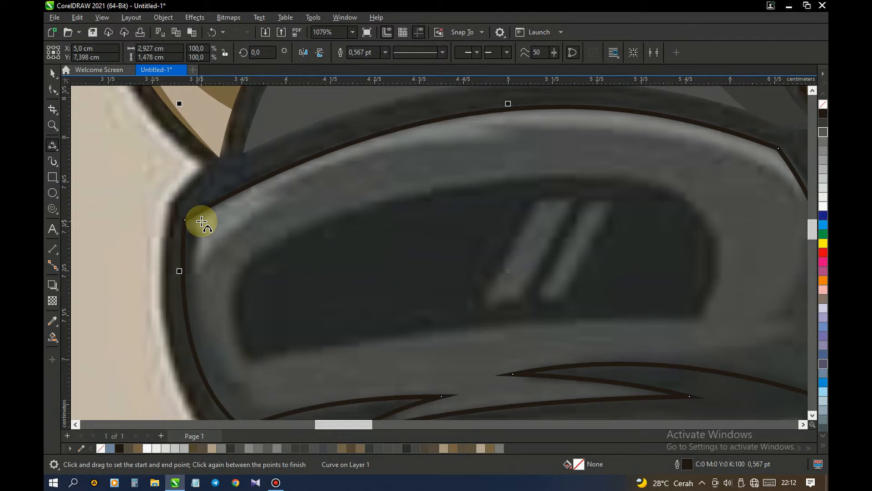
left_click_drag(158, 217, 201, 237)
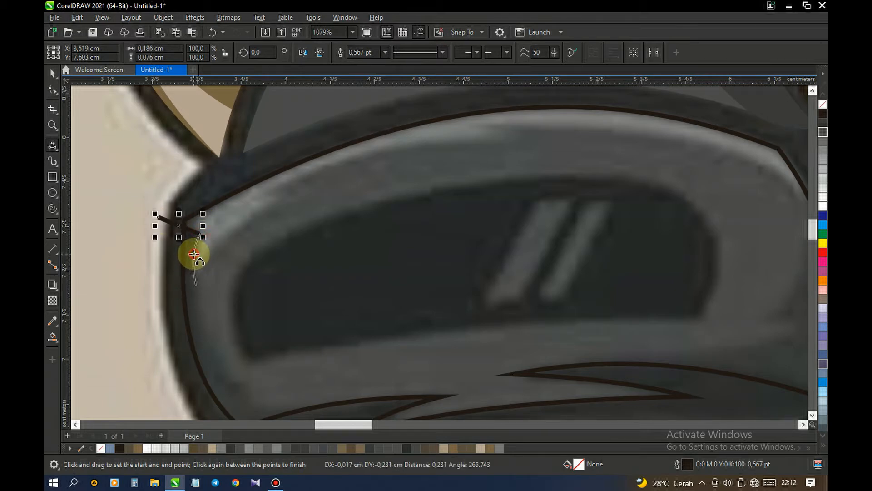
left_click(194, 253)
left_click_drag(195, 285, 715, 217)
left_click(212, 251)
key("ctrl+z")
scroll(273, 202, "up", 1)
left_click(250, 196)
scroll(199, 240, "down", 3)
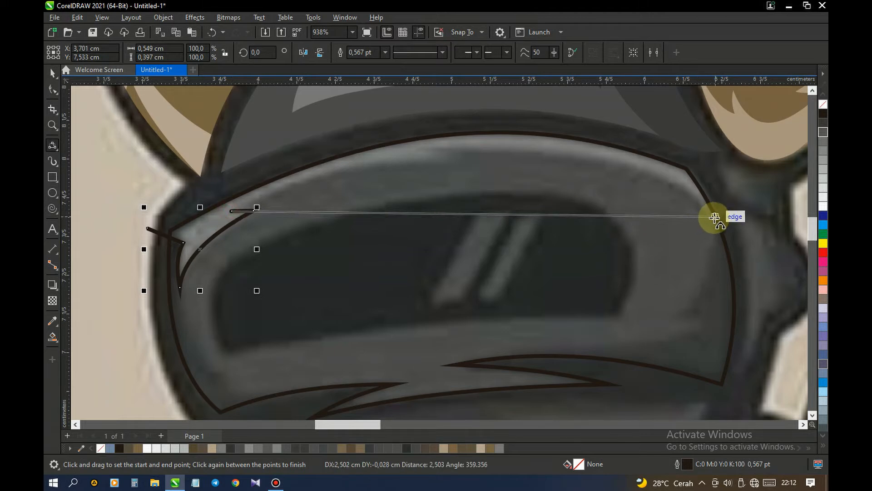
left_click(489, 155)
key("ctrl+z")
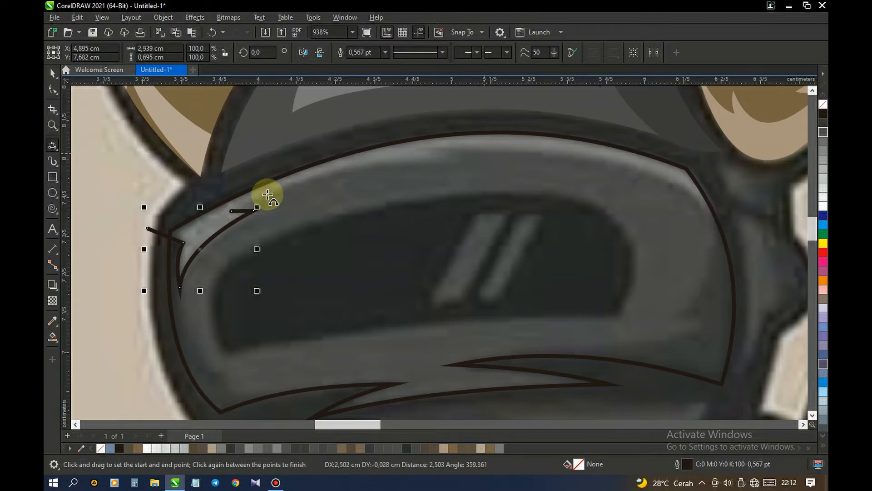
- Continue the highlight's lower edge with 3-point curves, adding a notch near the middle and ending past the frame's right edge
left_click_drag(229, 211, 460, 160)
scroll(461, 162, "up", 2)
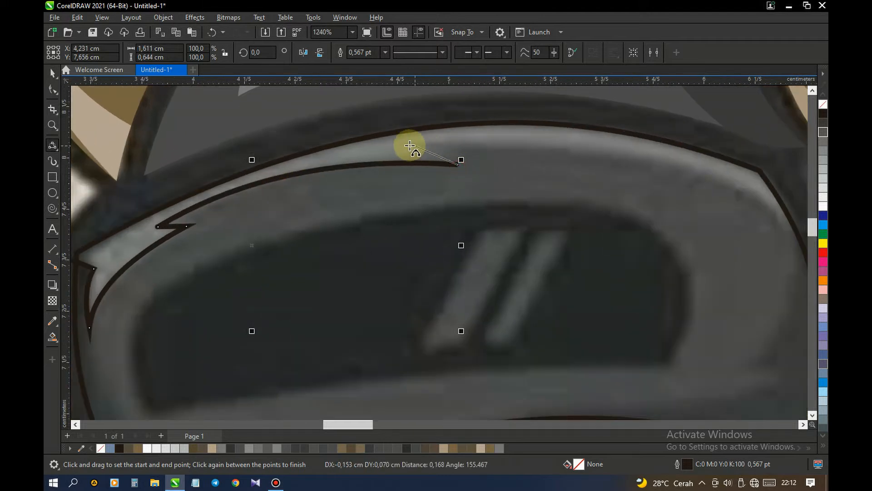
left_click(437, 156)
scroll(380, 171, "down", 2)
left_click_drag(397, 149, 726, 240)
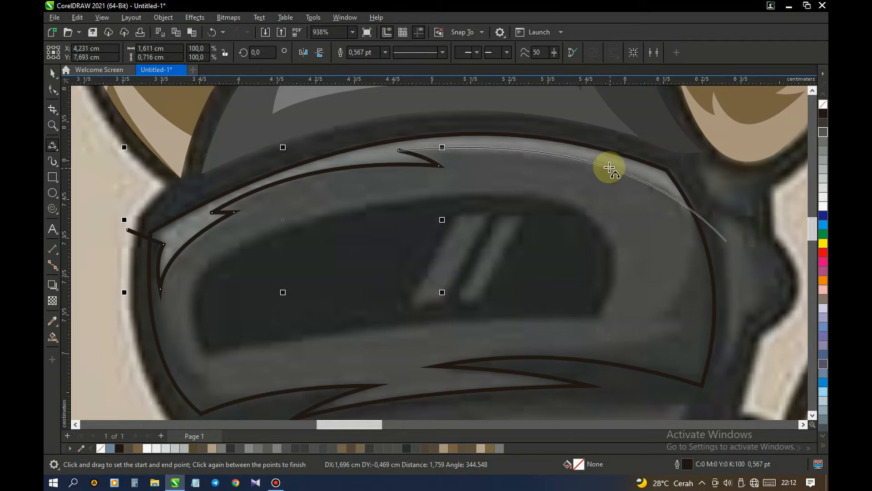
left_click(619, 171)
scroll(370, 215, "down", 2)
- Create the visor frame's top highlight in blue with Smart Fill and delete its open guide curve
key("space")
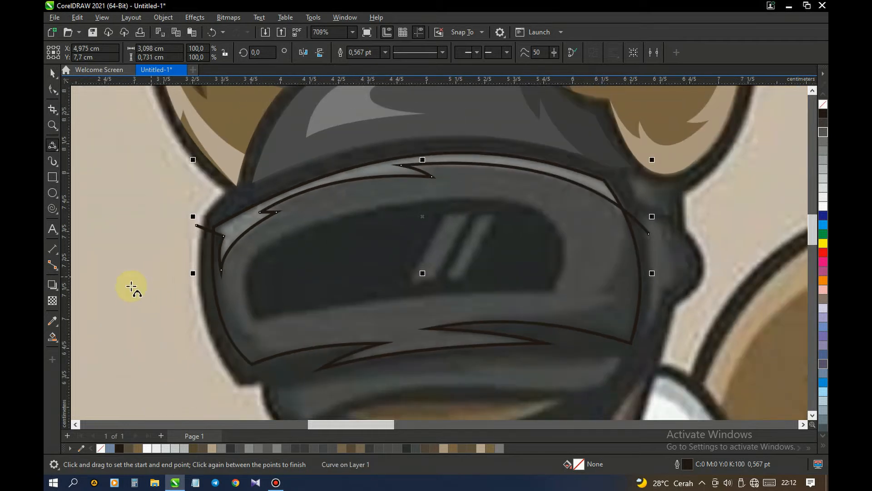
left_click(52, 336)
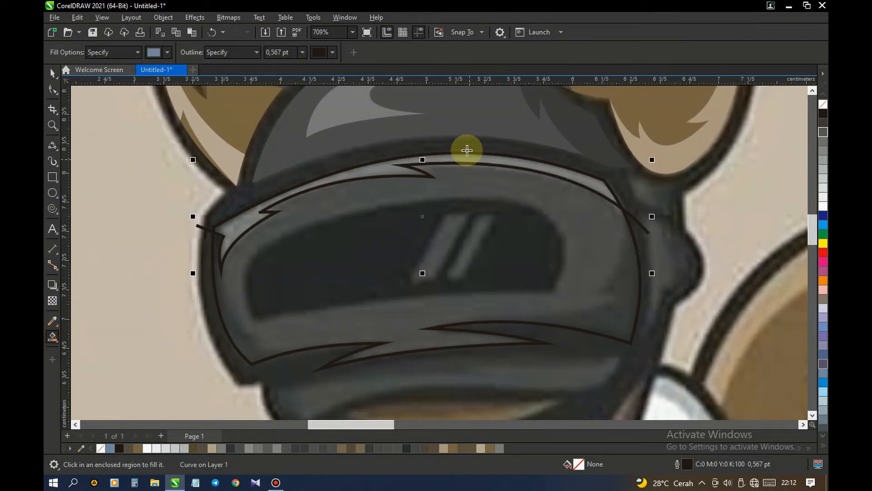
left_click(452, 158)
key("space")
left_click(638, 222)
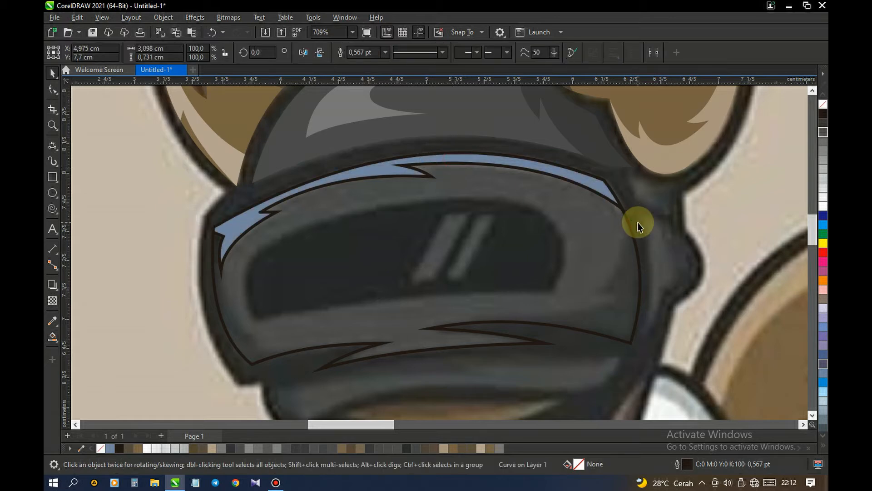
key("Delete")
- Trace the visor's dark window as a closed outline of 3-point curves, about 2.2 cm wide and 0.85 cm high
left_click(52, 150)
scroll(286, 244, "up", 2)
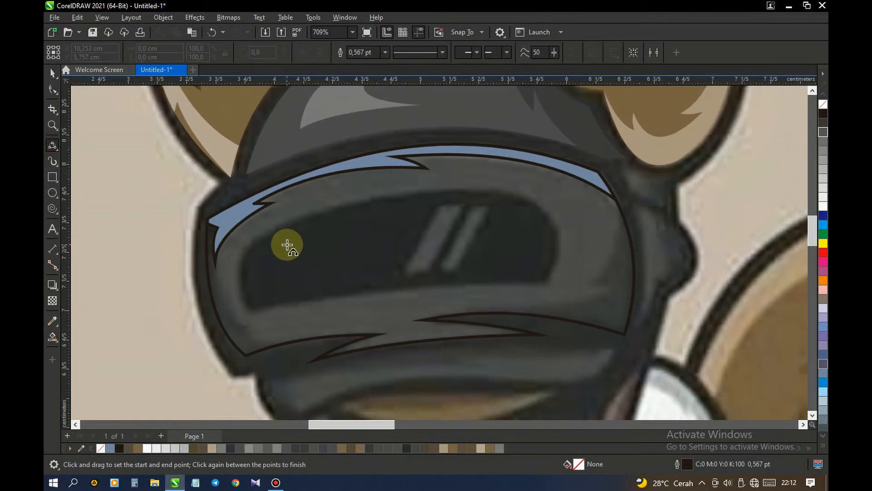
mouse_move(236, 336)
left_mouse_down()
mouse_move(619, 307)
mouse_move(629, 299)
mouse_move(615, 187)
mouse_move(239, 238)
mouse_move(222, 255)
mouse_move(235, 335)
left_mouse_up()
left_click(424, 302)
left_click(648, 236)
left_click(394, 179)
left_click(219, 295)
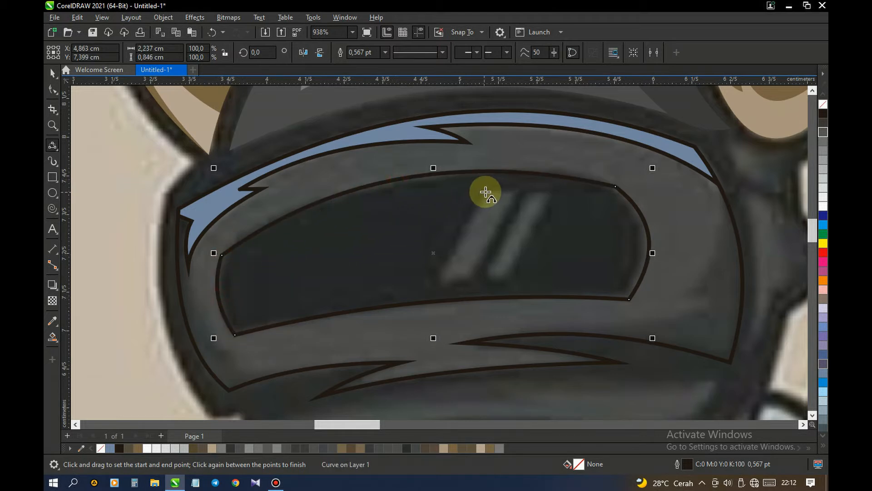
- Combine the visor window outline with the surrounding visor frame outline
key("space")
left_click(509, 148, "shift")
left_click(343, 54)
- Trace the wider, slanted glare stripe in the visor window as a closed outline of 3-point curves
left_click(53, 145)
scroll(476, 196, "up", 2)
left_click_drag(490, 174, 468, 287)
left_click(424, 299)
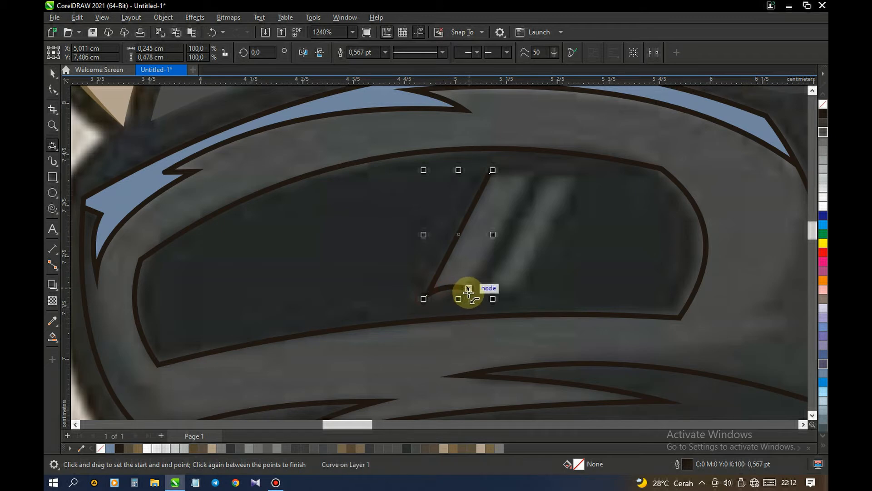
left_click(528, 178)
left_click_drag(529, 177, 489, 173)
left_click(489, 174)
- Trace the narrower glare stripe beside it as a closed 3-point-curve outline, about 0.33 cm wide and 0.43 cm high, and deselect it
left_click_drag(549, 181, 520, 286)
left_click(495, 290)
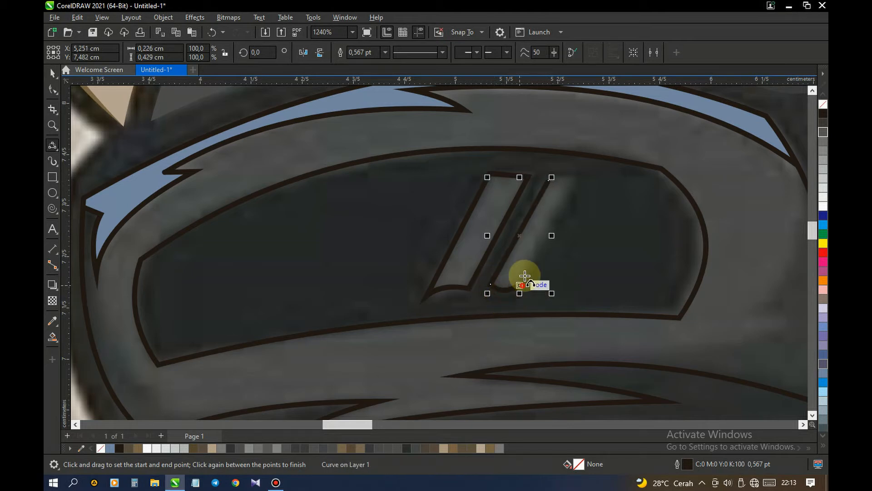
left_click(576, 181)
left_click_drag(576, 181, 548, 181)
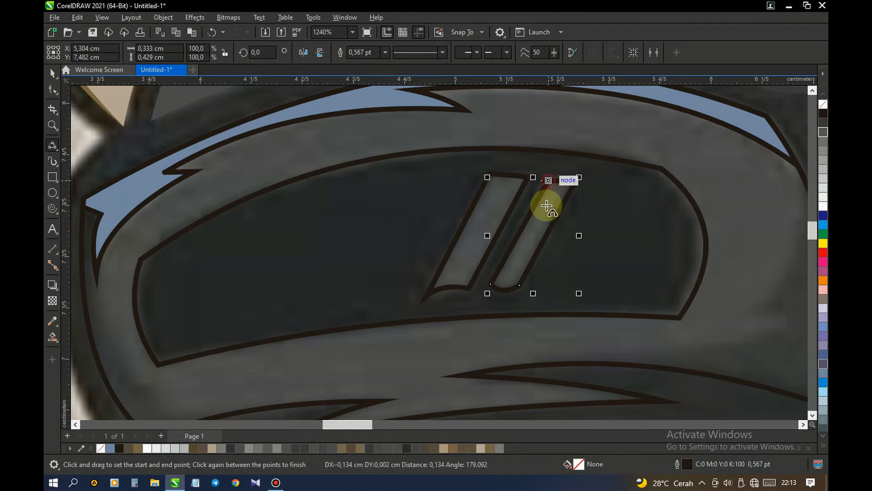
scroll(543, 185, "up", 2)
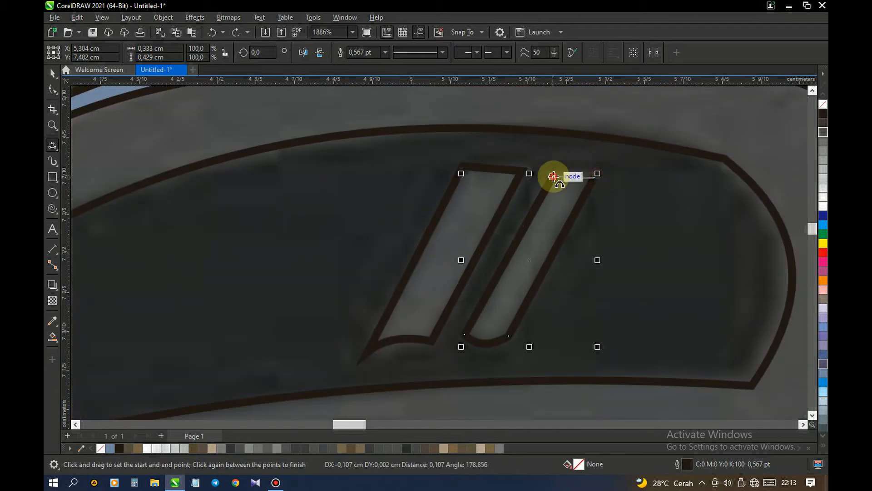
scroll(554, 176, "down", 5)
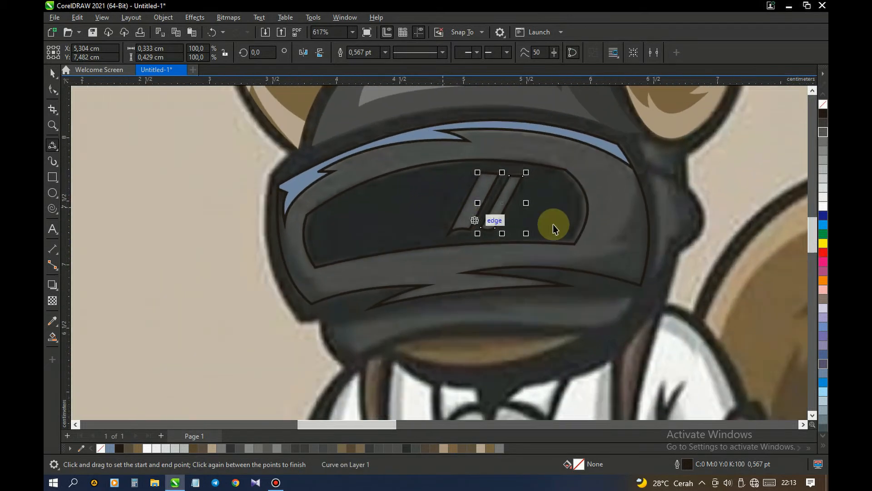
key("space")
left_click(493, 215)
left_click(147, 195)
- Draw a guide curve across the visor frame's lower left corner and create the shadow there in blue with Smart Fill
left_click(53, 145)
scroll(290, 229, "up", 2)
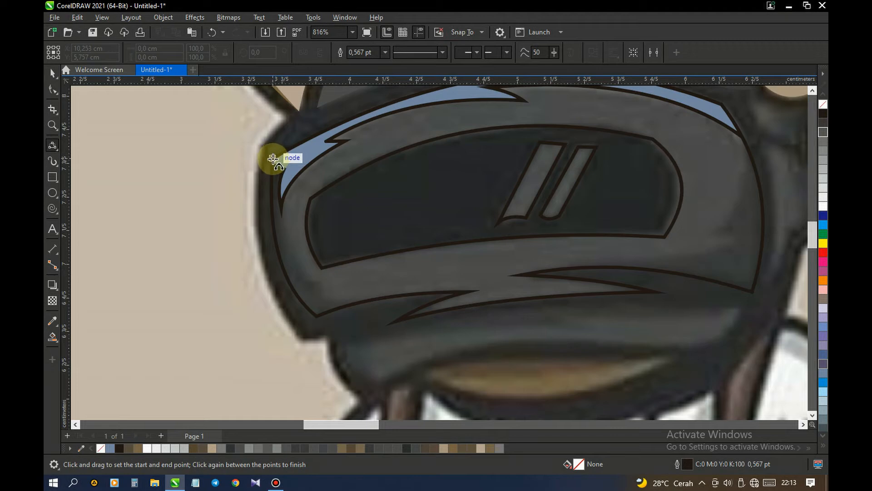
left_click_drag(272, 195, 383, 313)
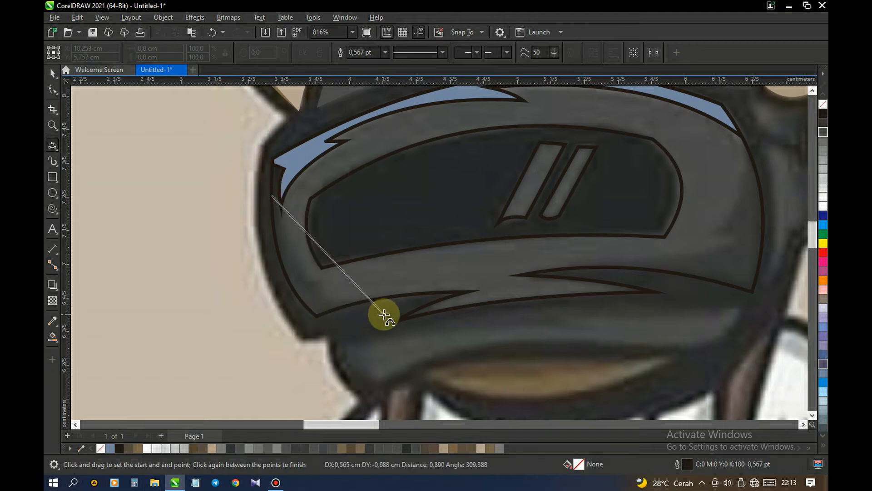
left_click(298, 281)
left_click(53, 336)
left_click(306, 292)
key("space")
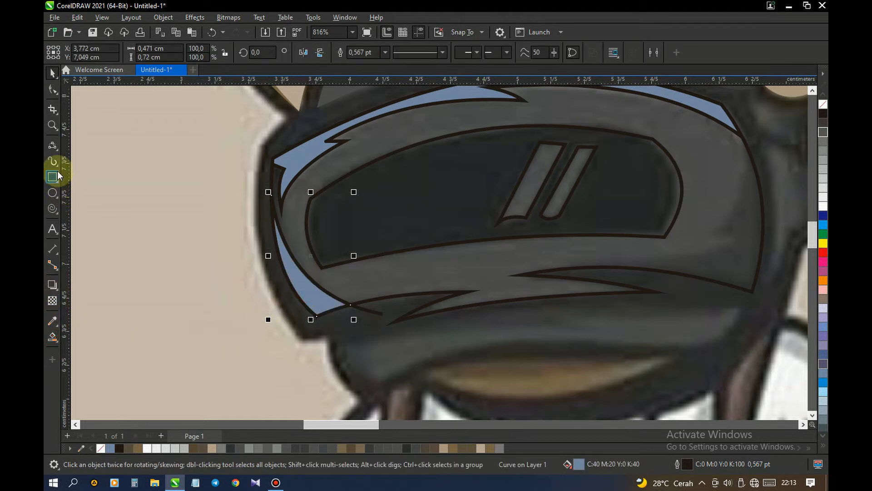
- Trace the inner edge of the visor frame's right-hand shadow with 3-point curves, adding a notch near the lower right corner
left_click(53, 146)
scroll(453, 307, "down", 1)
scroll(590, 241, "up", 2)
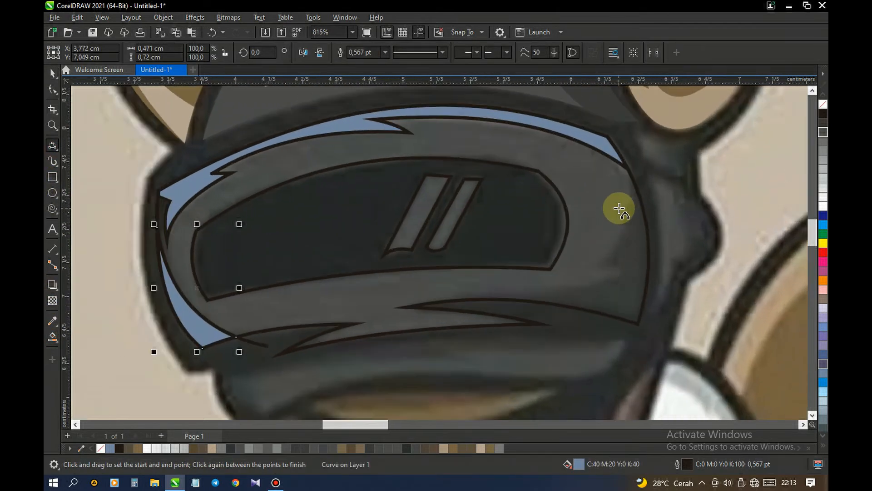
left_click_drag(597, 271, 378, 321)
left_click(618, 238)
left_click(475, 301)
scroll(474, 299, "down", 1)
- Create the visor frame's right-hand shadow with Smart Fill and delete the open guide curves of both shadows
left_click(53, 336)
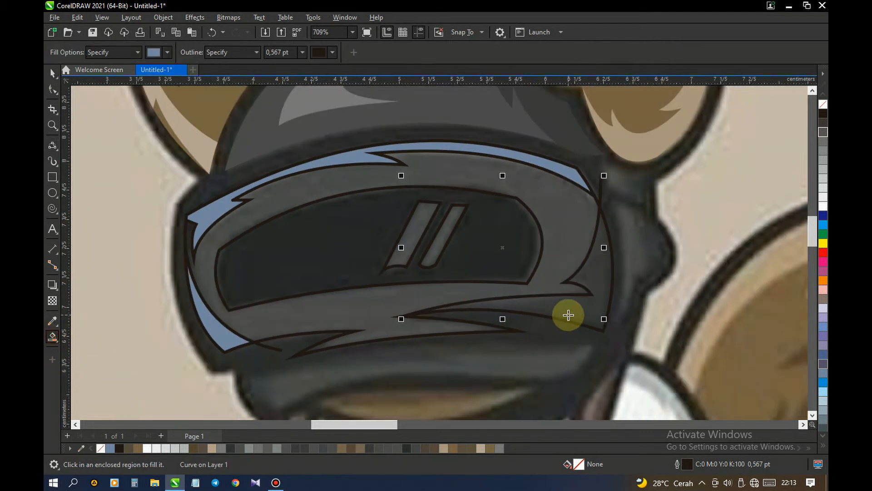
left_click(568, 314)
key("space")
key("Escape")
left_click(271, 352)
- Select all the visor shapes and remove their fill to expose the reference image
scroll(185, 182, "down", 1)
left_click_drag(123, 159, 518, 334)
left_click_drag(556, 370, 556, 370)
left_click(102, 448)
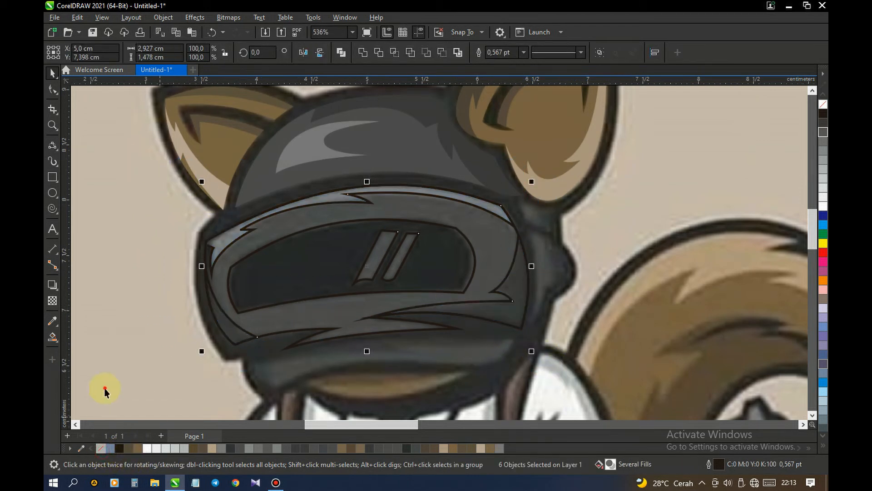
- Fill the visor frame's top highlight with the light grey sampled from the reference image
left_click(52, 321)
scroll(227, 264, "up", 1)
scroll(263, 250, "up", 1)
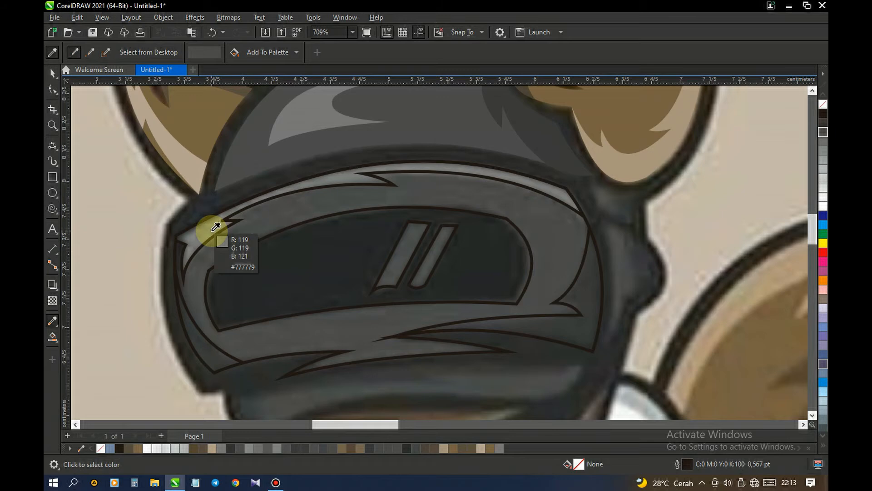
left_click(211, 224)
key("space")
- Fill the visor frame's lower left and right-hand shadows with dark greys sampled from the reference image
left_click(52, 320)
scroll(283, 265, "down", 1)
scroll(280, 348, "up", 1)
left_click(211, 348)
left_click(211, 347)
key("space")
left_click(54, 321)
left_click(587, 323)
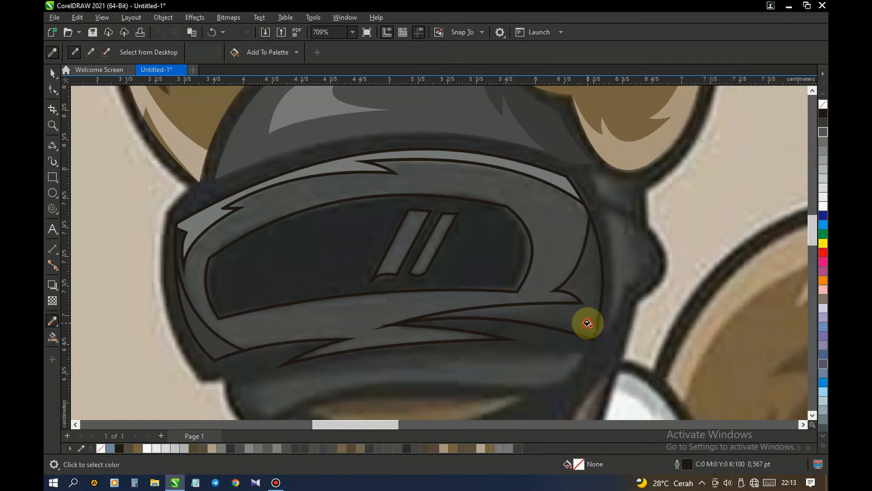
left_click(548, 315)
key("space")
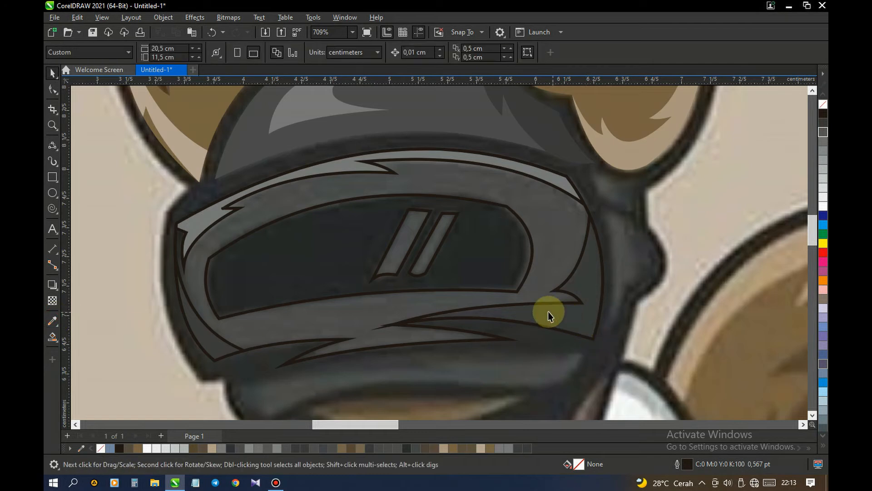
- Fill the visor frame and the two glare stripes in the window with greys sampled from the reference image
left_click(53, 320)
key("space")
scroll(282, 298, "up", 1)
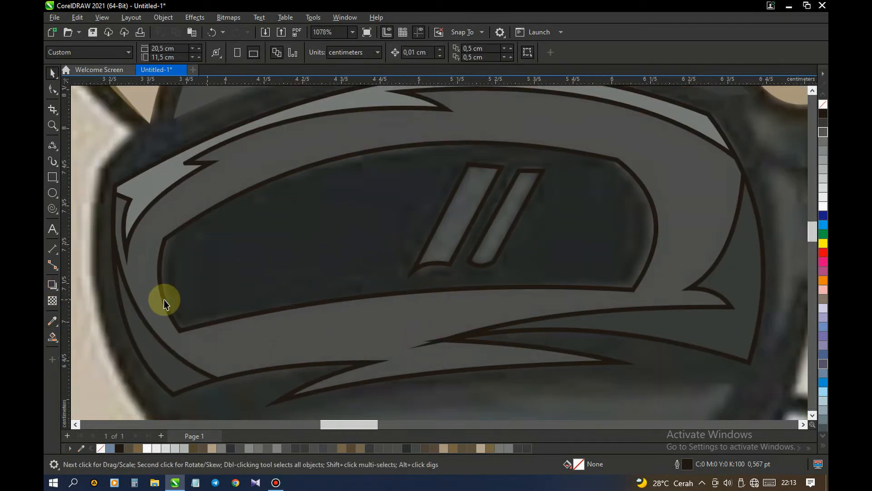
left_click(53, 321)
left_click(479, 189)
left_click(505, 200)
key("space")
- Group all six visor shapes and remove their outlines
scroll(432, 225, "down", 2)
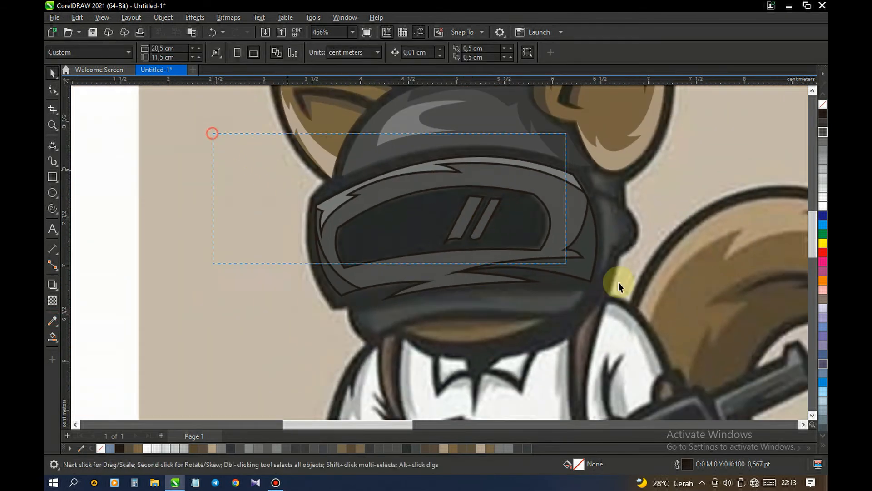
left_click_drag(629, 335, 628, 331)
key("ctrl+g")
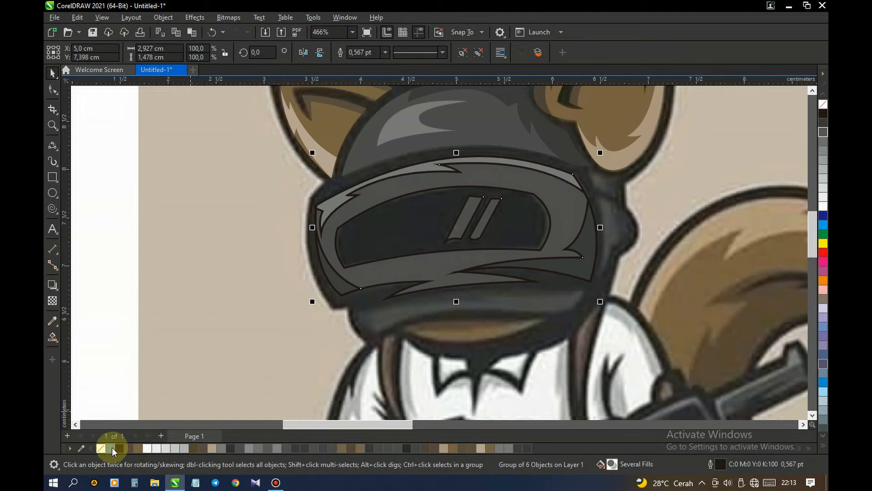
right_click(101, 448)
key("Escape")
- Trace the upper edge of the helmet's chin band below the visor with two 3-point curves, about 2.35 cm long
scroll(240, 271, "down", 3)
scroll(311, 296, "up", 4)
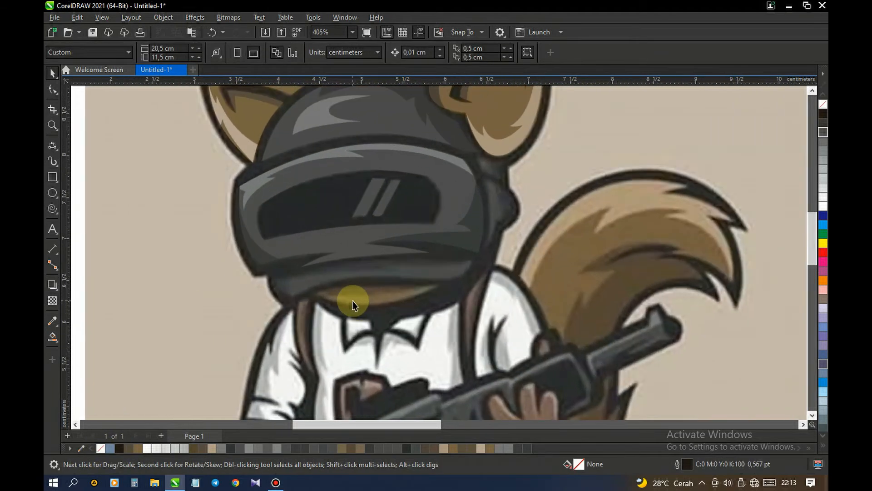
left_click(52, 151)
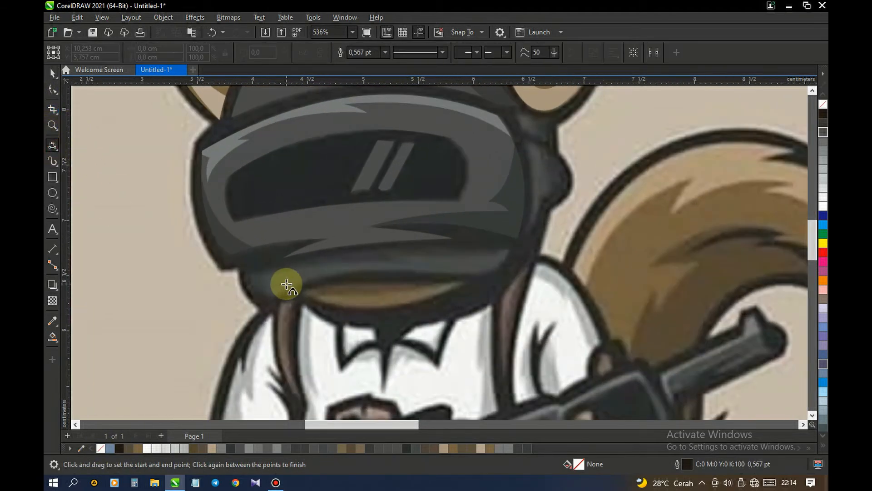
scroll(295, 280, "up", 3)
left_click_drag(203, 264, 480, 226)
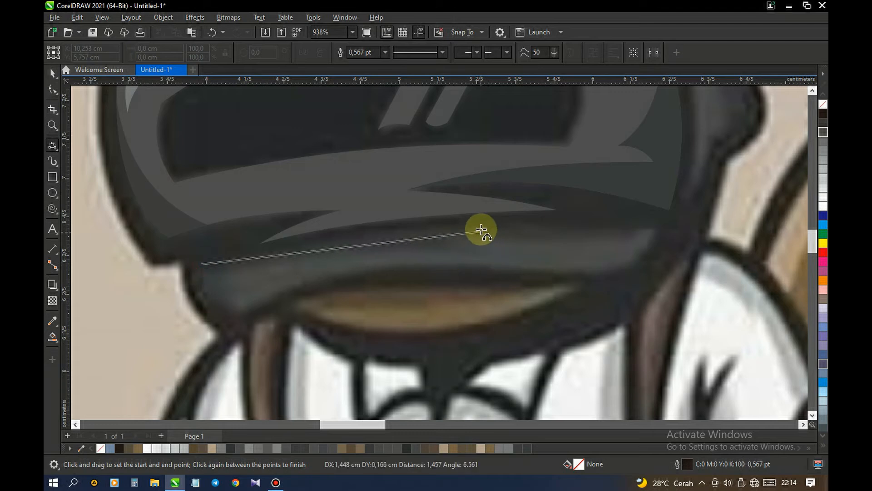
left_click(350, 235)
left_click_drag(484, 224, 646, 229)
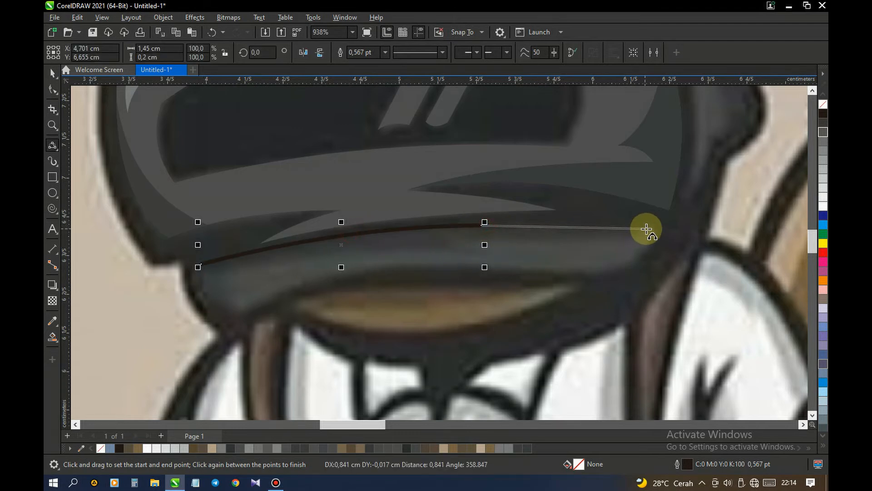
left_click(584, 229)
- Trace the chin band's right end, lower edge and left end with 3-point curves, closing the outline at about 0.49 cm high
left_click_drag(654, 228, 490, 264)
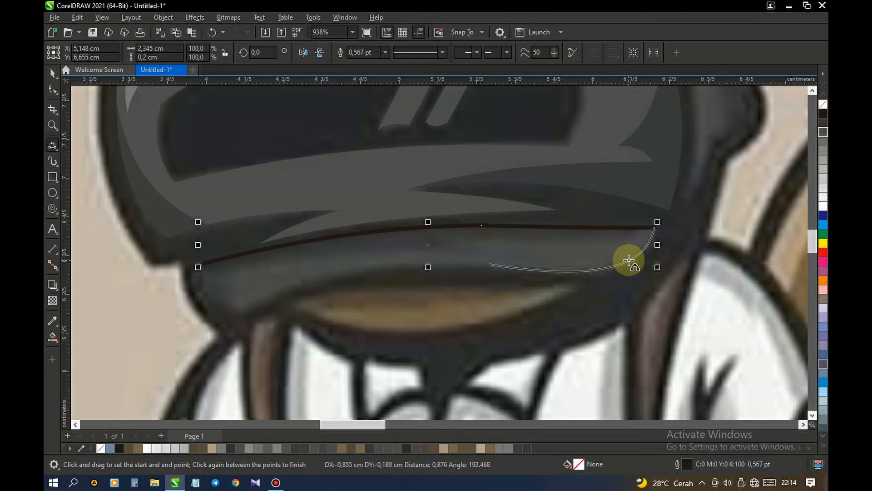
left_click(633, 258)
left_click_drag(488, 264, 201, 264)
left_click(348, 271)
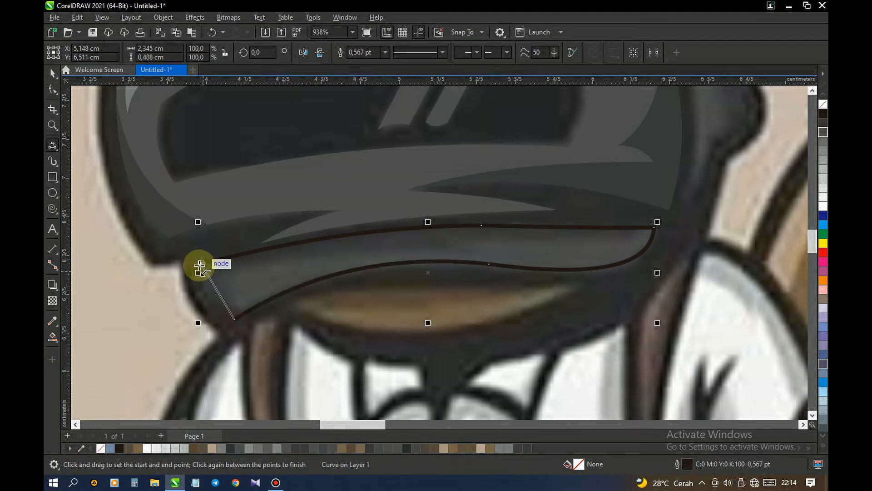
left_click(209, 298)
scroll(306, 272, "down", 1)
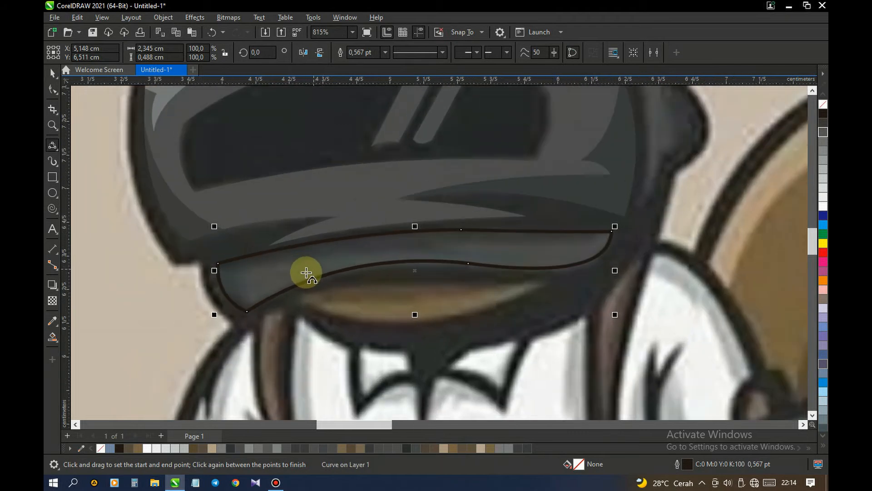
- Start the lower edge of the chin band's top highlight with 3-point curves from outside the left corner to the middle, about 1.4 cm long
scroll(306, 273, "up", 2)
left_click_drag(169, 248, 187, 262)
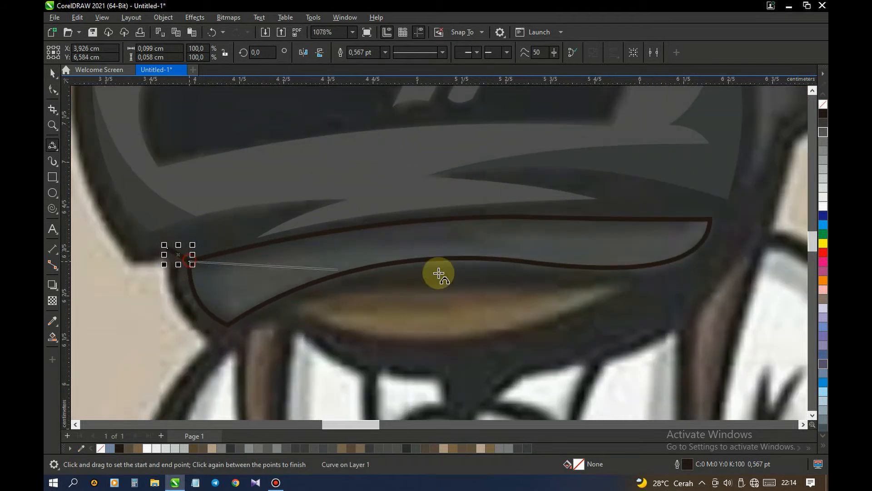
left_click_drag(490, 246, 445, 210)
left_click(329, 246)
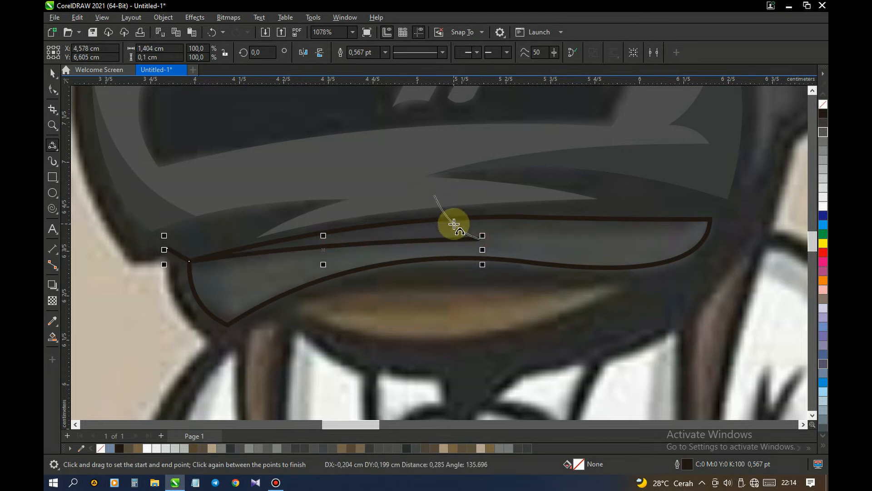
- Redo the notch at the middle of the chin band highlight's lower edge and continue the edge to the band's right end
scroll(469, 259, "up", 2)
key("ctrl+z")
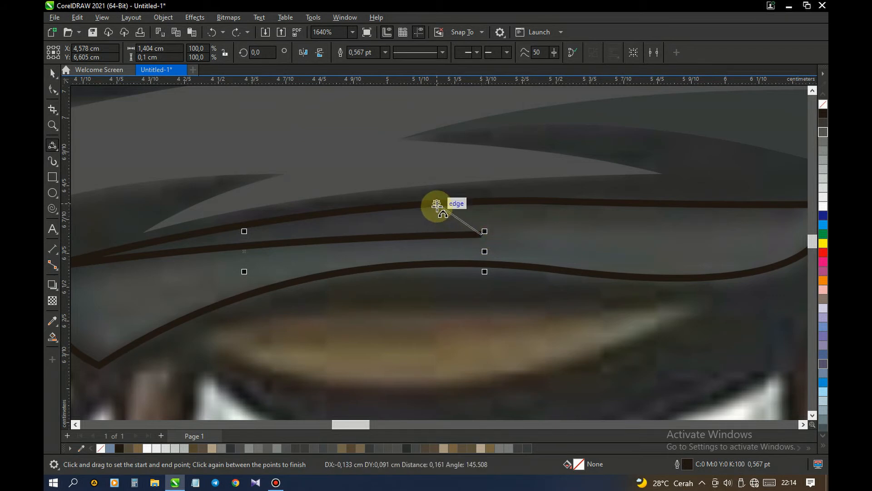
left_click(452, 221)
scroll(470, 257, "up", 1)
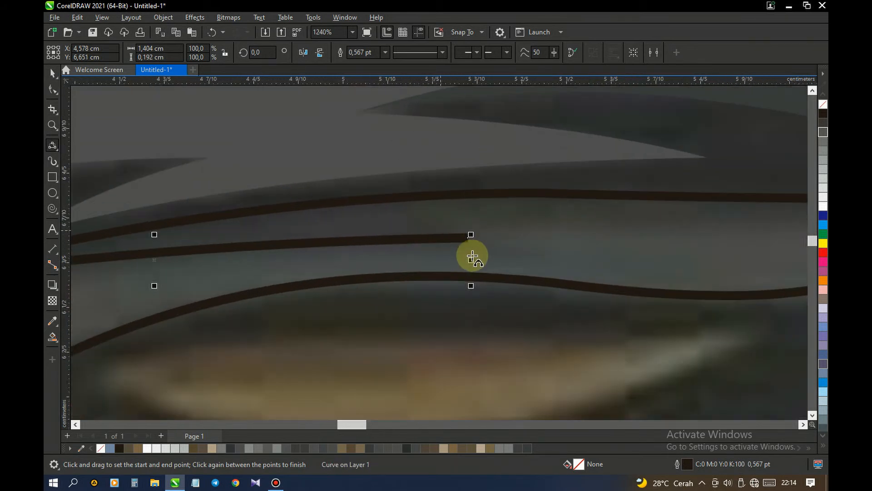
left_click_drag(470, 237, 792, 202)
left_click(422, 214)
scroll(377, 213, "down", 1)
left_click(667, 223)
scroll(594, 244, "down", 2)
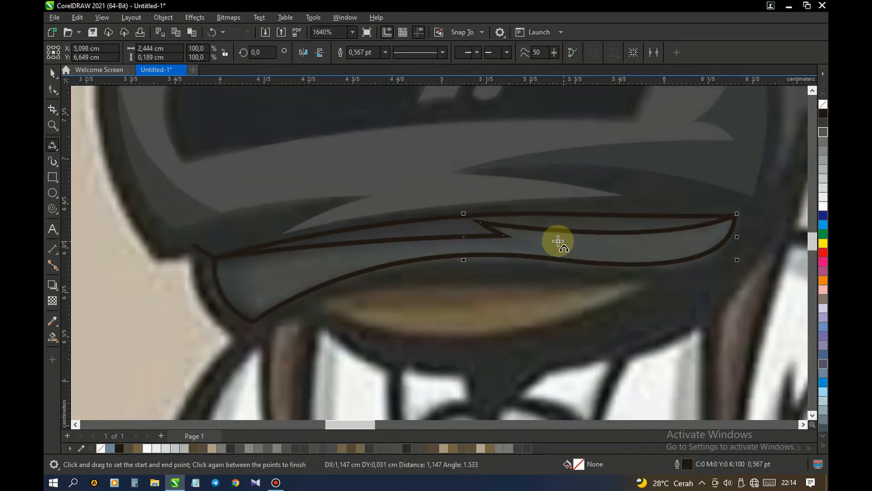
- Create the chin band's top highlight in blue with Smart Fill and delete its open guide curve
left_click(55, 336)
left_click(438, 228)
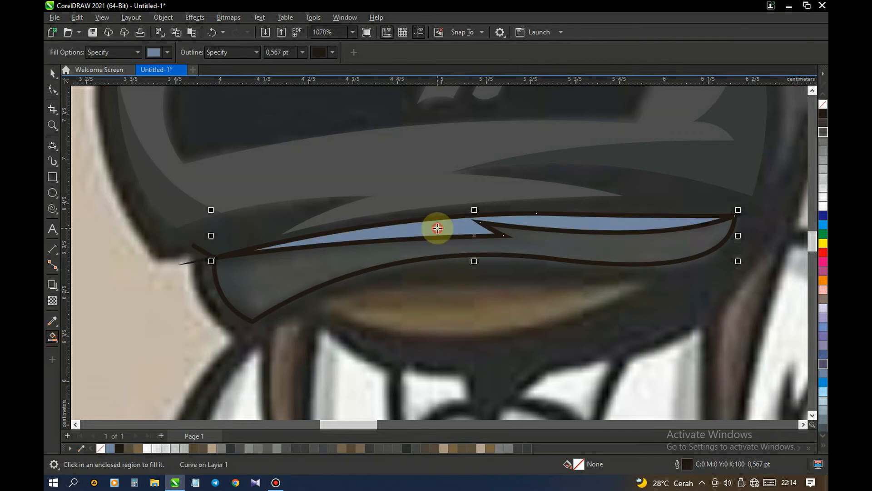
key("space")
key("Escape")
scroll(239, 290, "down", 3)
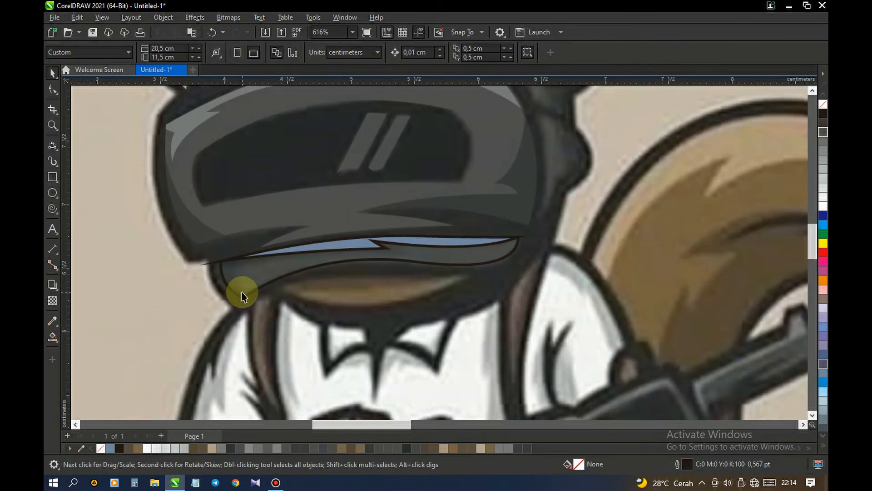
- Trace the inner edge of the chin band's left-hand shadow with notched 3-point curves, about 0.38 cm wide and 0.42 cm high
scroll(246, 304, "up", 1)
scroll(246, 303, "up", 3)
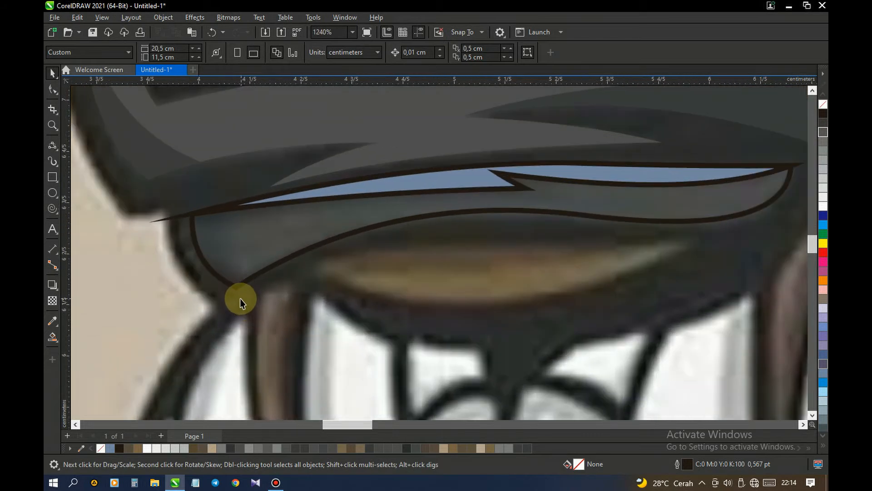
scroll(240, 297, "up", 1)
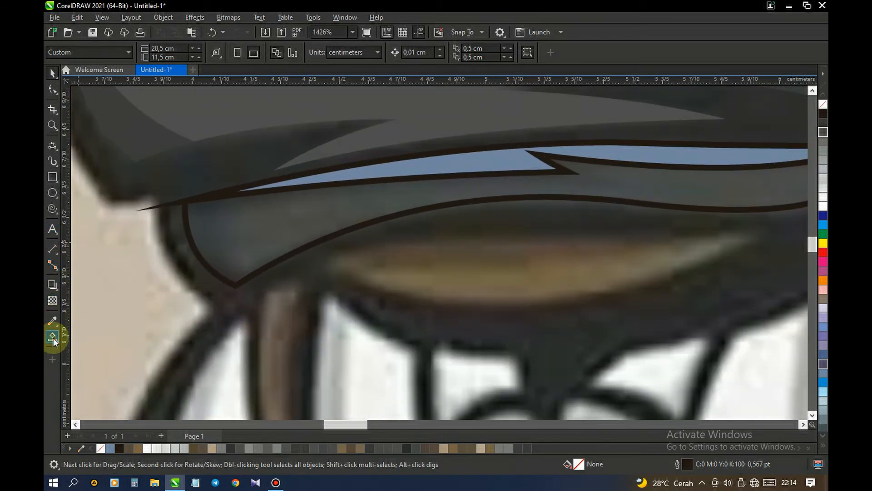
left_click(53, 146)
scroll(164, 237, "up", 3)
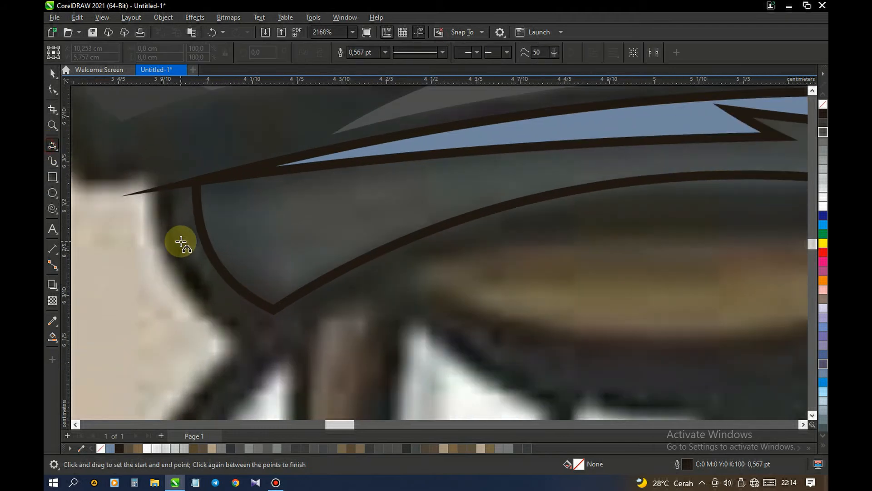
mouse_move(395, 146)
left_mouse_down()
mouse_move(224, 213)
mouse_move(306, 234)
mouse_move(321, 331)
left_mouse_up()
left_click(278, 192)
left_click(282, 279)
scroll(282, 278, "down", 2)
key("space")
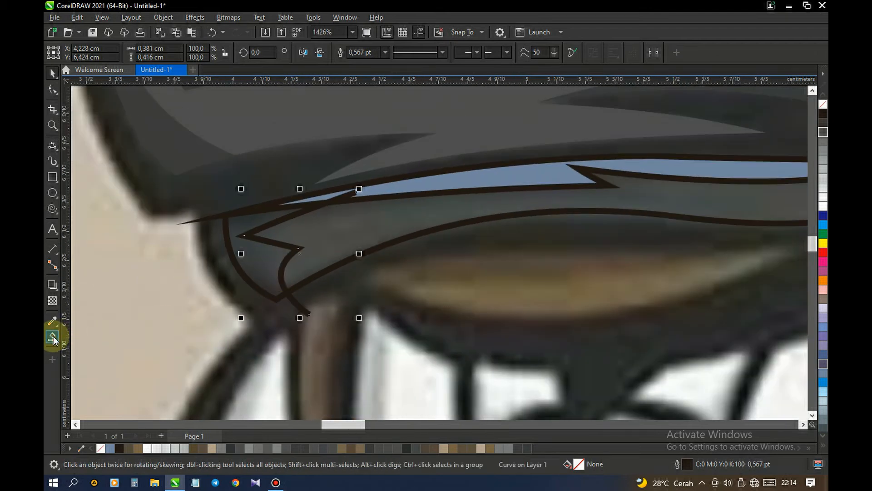
- Create the chin band's left-hand shadow with Smart Fill and weld it to the blue top highlight
left_click(52, 337)
left_click(290, 251)
key("space")
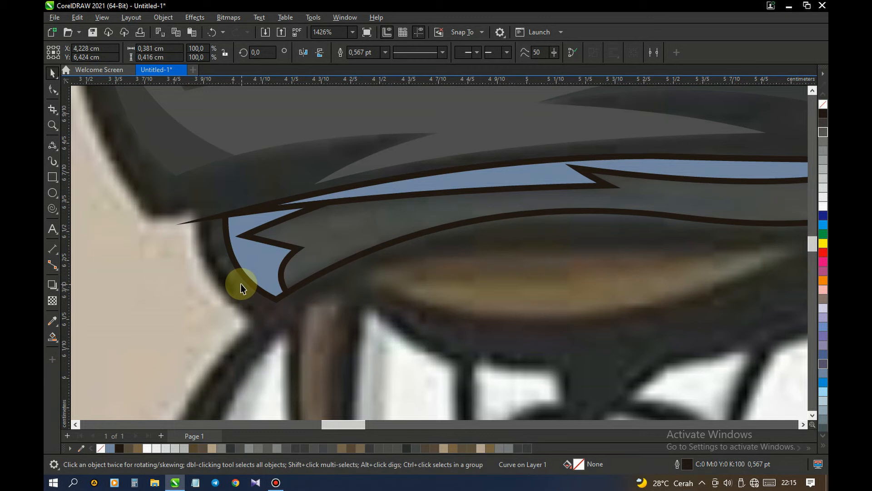
scroll(240, 288, "down", 1)
left_click(259, 247)
left_click(559, 195, "shift")
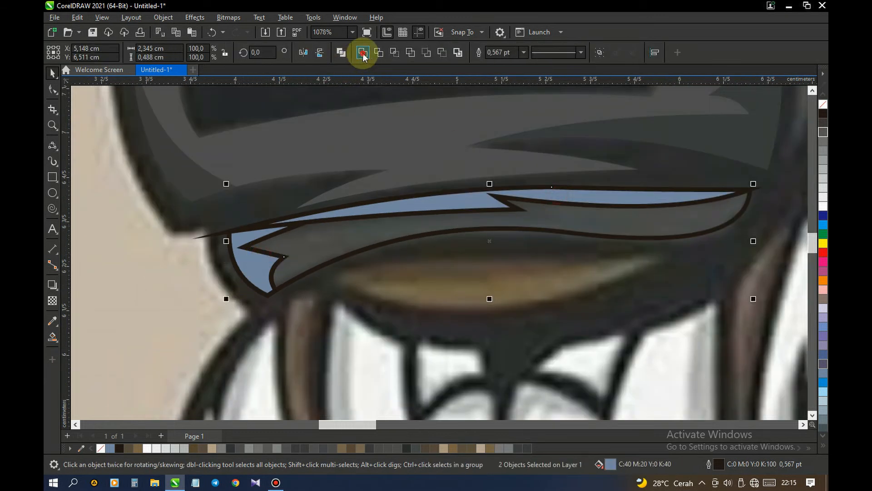
left_click(363, 53)
left_click(184, 296)
scroll(184, 295, "down", 2)
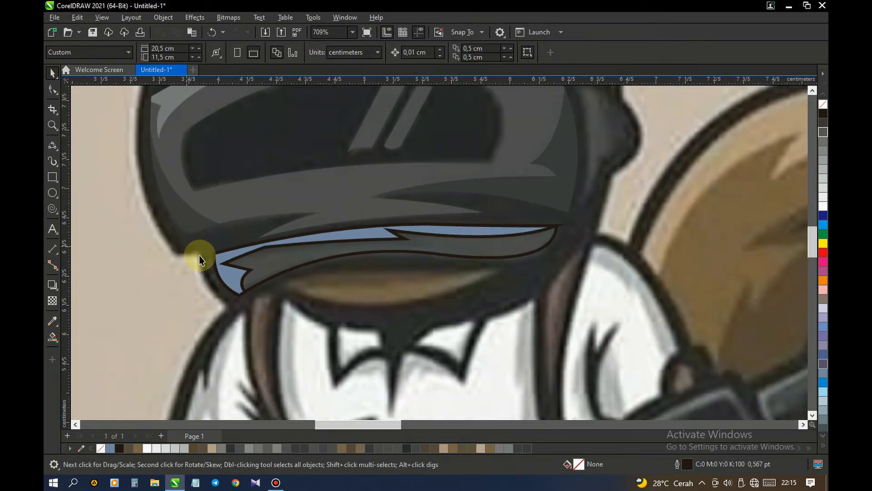
- Clear the blue fill of the welded chin band shape and refill it with dark grey sampled from the reference
left_click(234, 285)
left_click(100, 448)
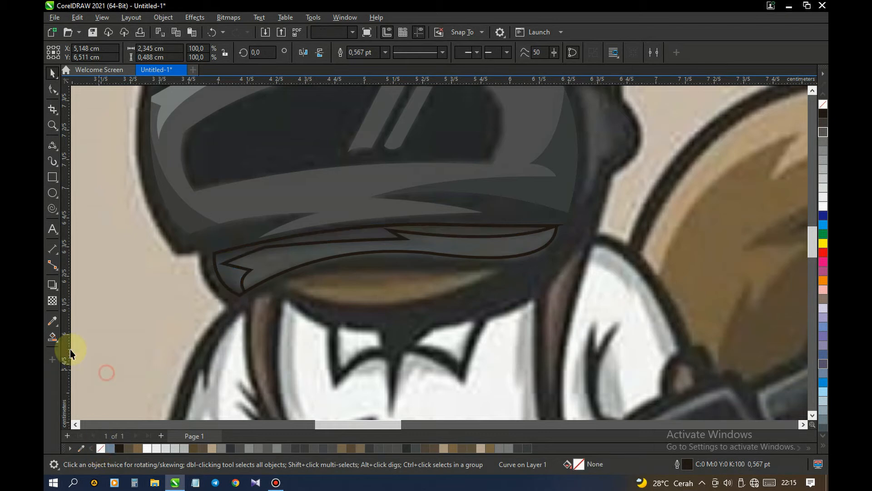
left_click(52, 321)
scroll(295, 227, "up", 2)
left_click(402, 234)
left_click(269, 256)
key("space")
- Fill the main area of the chin band with the greenish grey sampled from the reference image
left_click(52, 321)
left_click(334, 264)
left_click(327, 270)
scroll(332, 285, "down", 4)
key("space")
left_click(137, 273)
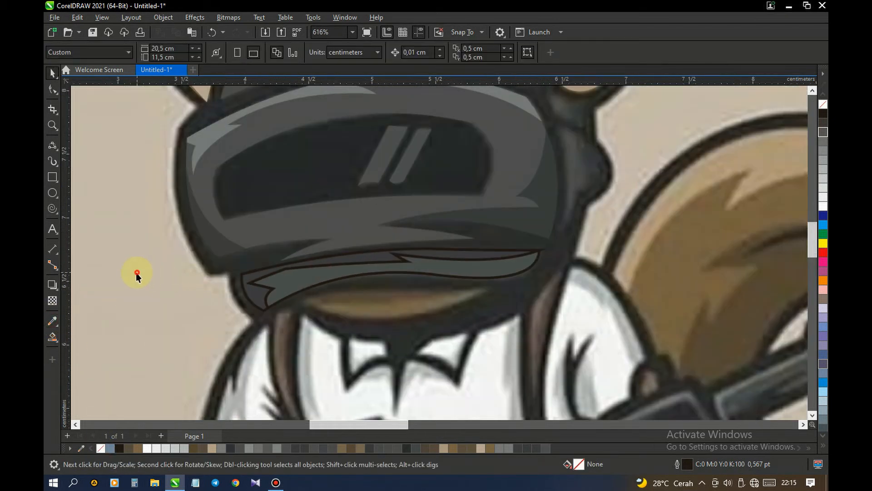
- Group the two chin band shapes and remove their outlines
left_click_drag(554, 353, 570, 367)
left_click(80, 449)
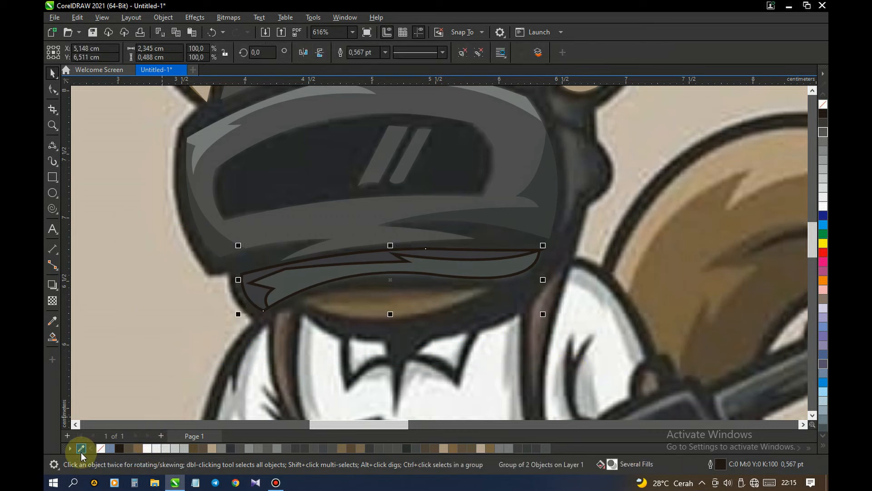
right_click(101, 449)
left_click(124, 382)
- Trace the brown chin below the band as a closed leaf-like shape with 3-point curves, about 1.5 cm wide
scroll(396, 292, "up", 5)
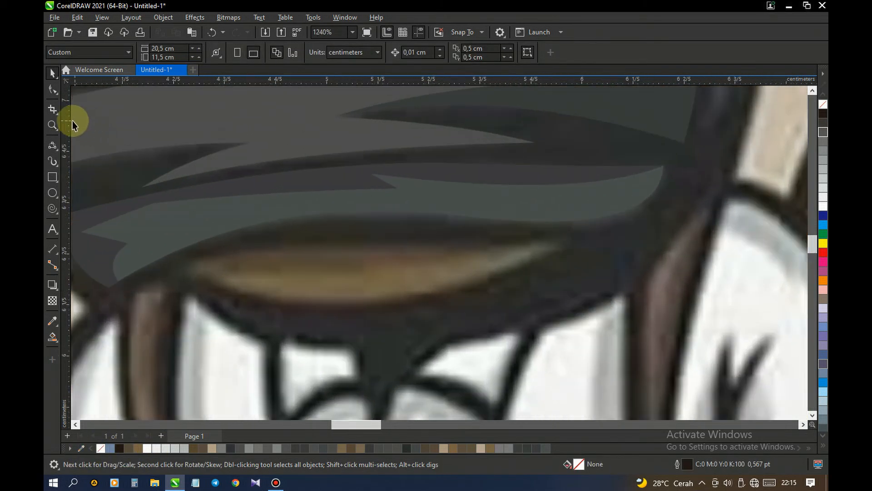
left_click(52, 145)
scroll(218, 286, "up", 1)
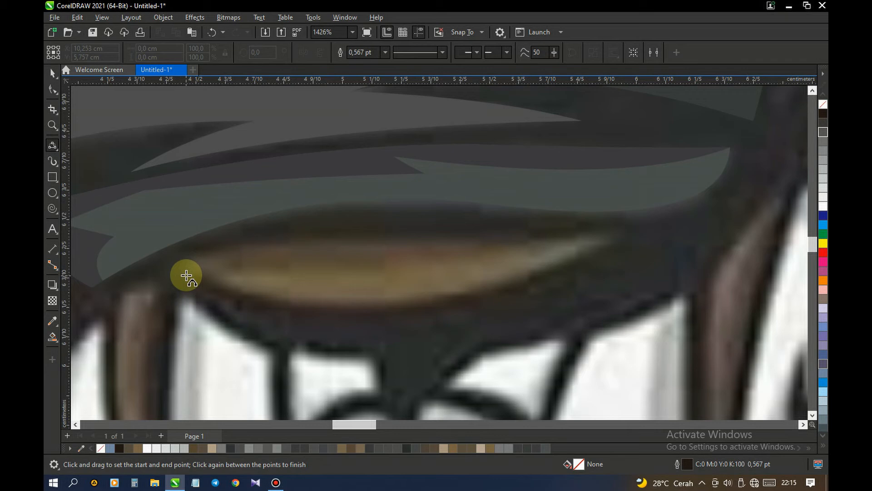
left_click_drag(185, 270, 341, 243)
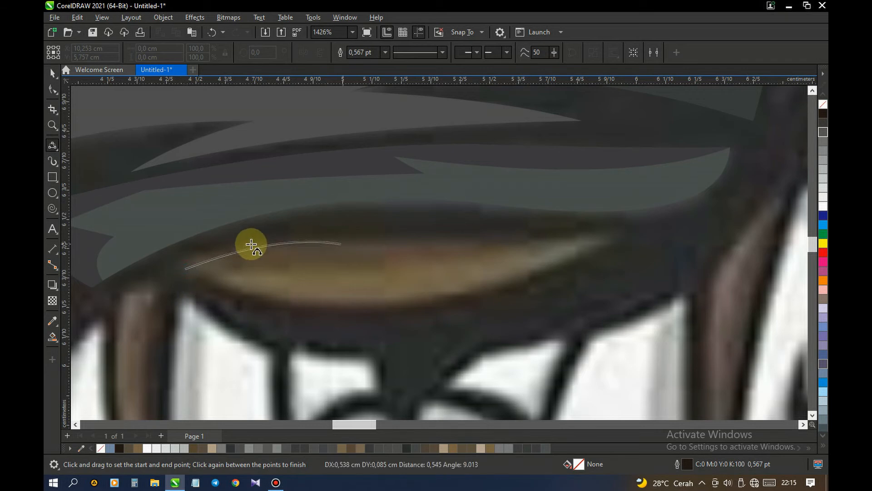
left_click(214, 250)
left_click_drag(342, 243, 182, 267)
left_click(471, 243)
left_click(487, 288)
left_click(245, 294)
- Reshape the lower-left curve of the brown chin outline with its node handles to follow the reference
left_click(53, 90)
left_click_drag(217, 294, 239, 298)
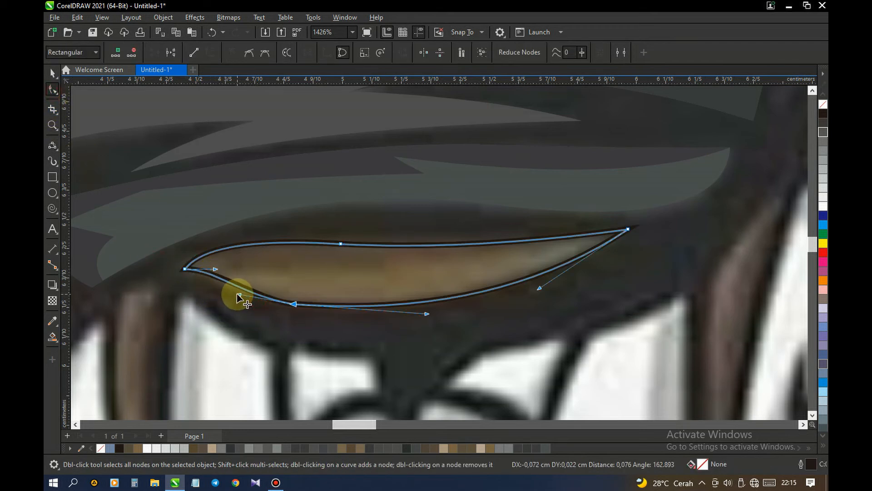
left_click_drag(215, 269, 217, 275)
key("space")
left_click(213, 323)
scroll(349, 273, "down", 2)
scroll(354, 283, "up", 1)
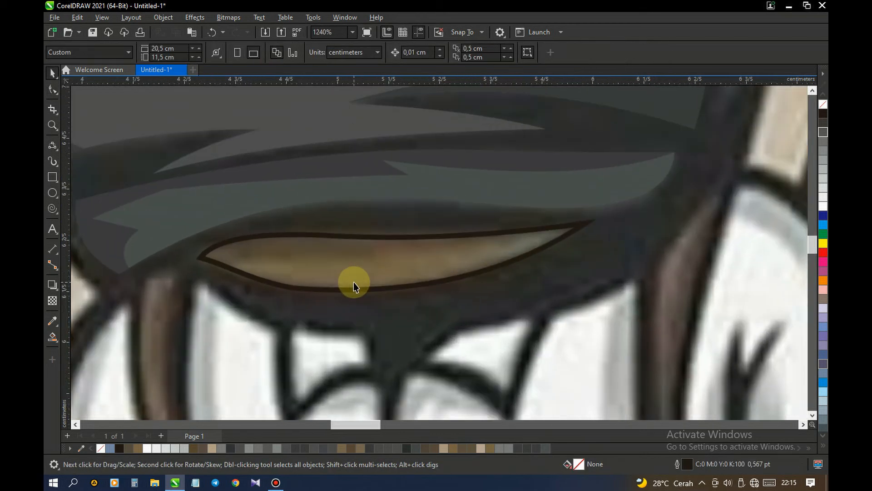
- Trace the shadow's lower edge across the brown chin with two 3-point curves, from the top edge to beyond the left end
left_click(52, 146)
scroll(193, 272, "up", 1)
scroll(192, 272, "down", 1)
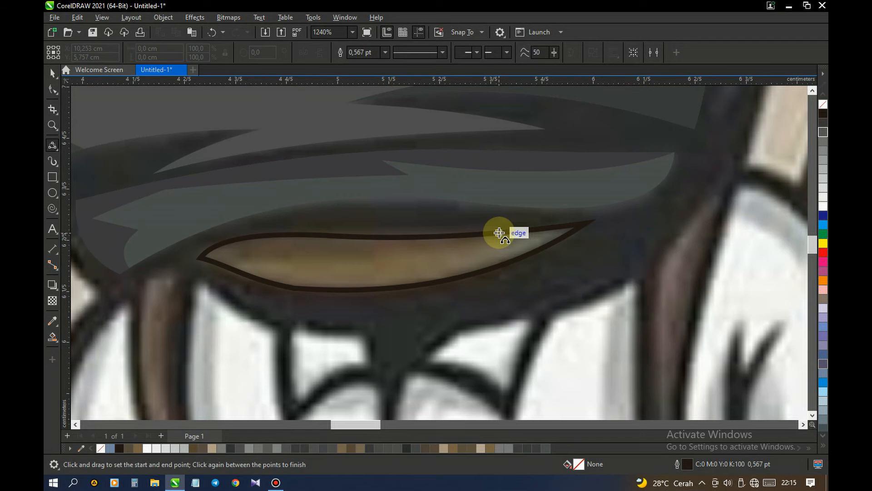
left_click_drag(490, 233, 163, 292)
left_click(387, 254)
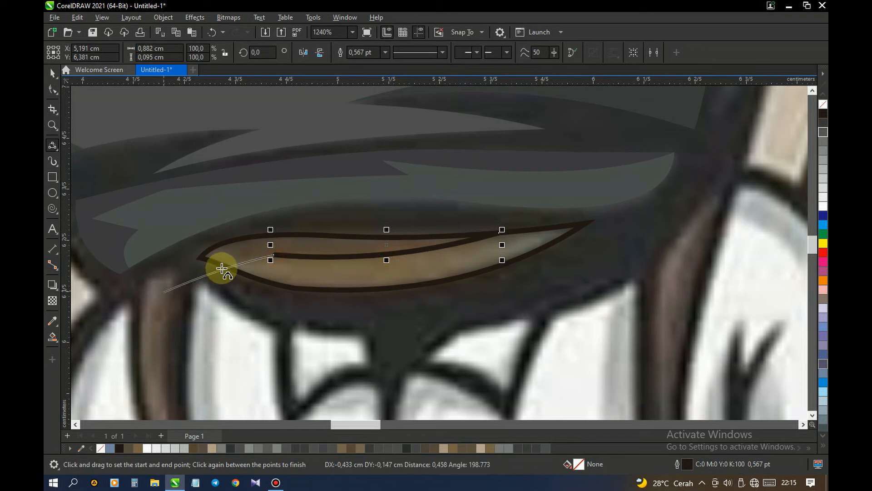
left_click(240, 261)
- Create the chin's upper shadow with Smart Fill and delete its open guide curve
left_click(53, 336)
left_click(297, 251)
key("space")
left_click(186, 283)
key("Delete")
- Clear the blue fill of the chin's upper shadow and refill it with the sampled dark brown #54483A
left_click(226, 257)
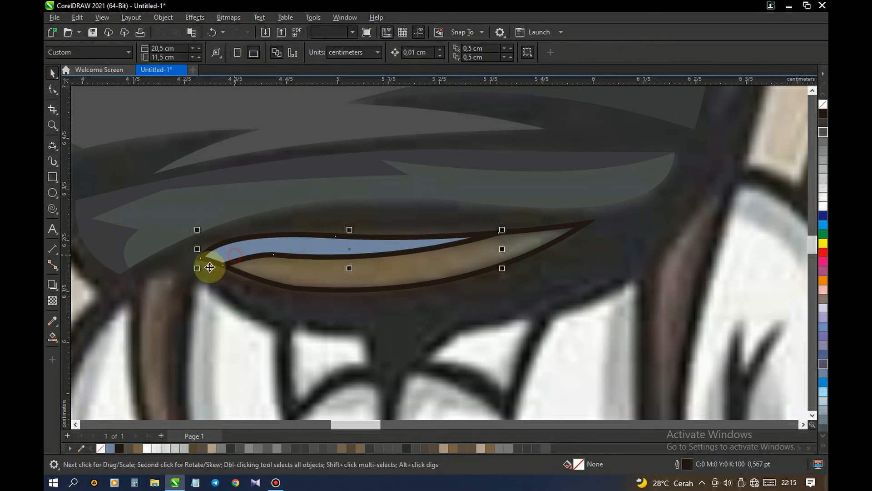
left_click(100, 447)
left_click(52, 320)
left_click(309, 244)
key("space")
- Fill the lower part of the chin shape with the lighter brown sampled from the reference
left_click(52, 321)
left_click(426, 267)
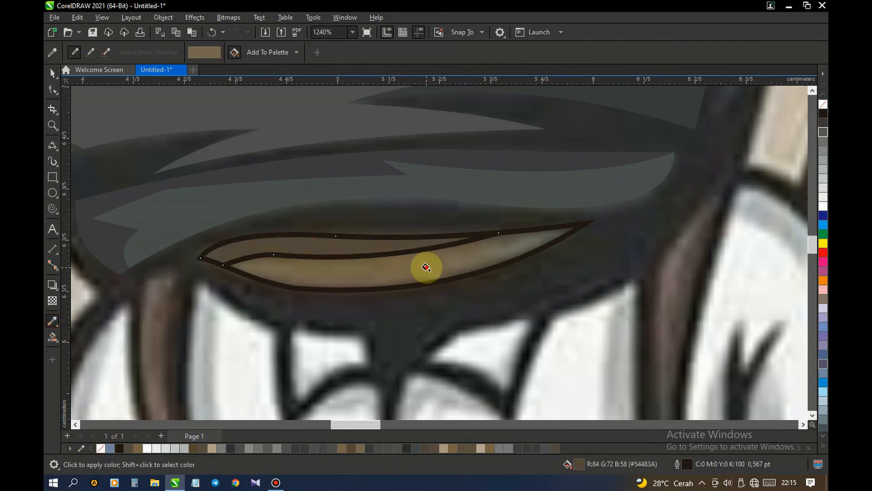
left_click(426, 267)
scroll(417, 334, "down", 1)
key("space")
left_click(409, 334)
- Trace the small three-sided helmet piece below the right ear with 3-point curves, about 0.32 cm wide and 0.26 cm high
scroll(408, 332, "down", 1)
scroll(408, 333, "down", 1)
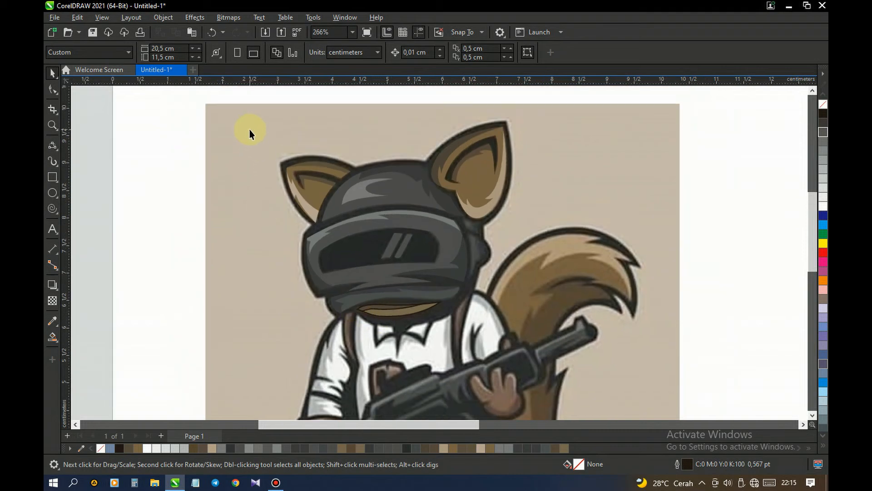
scroll(345, 292, "down", 1)
left_click_drag(543, 362, 543, 362)
scroll(456, 259, "up", 2)
left_click(52, 145)
scroll(443, 247, "up", 4)
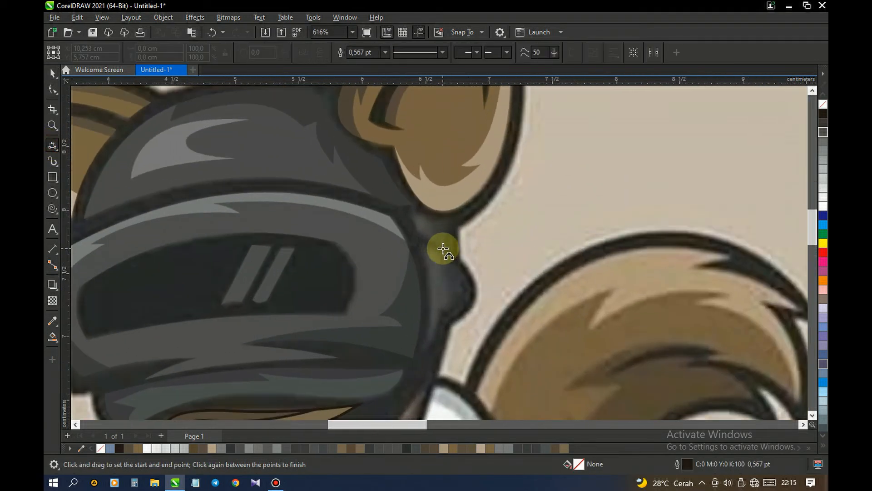
left_click_drag(396, 196, 471, 261)
left_click(416, 237)
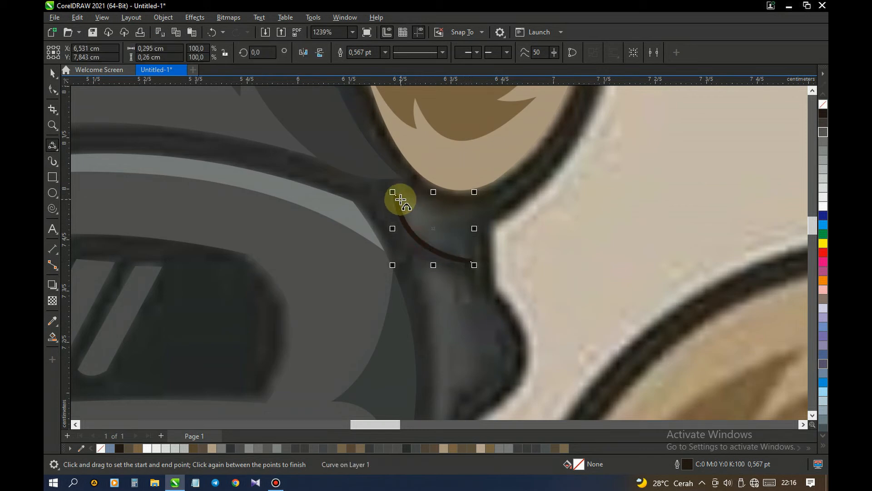
mouse_move(396, 196)
left_mouse_down()
mouse_move(477, 204)
mouse_move(471, 262)
left_mouse_up()
left_click(429, 208)
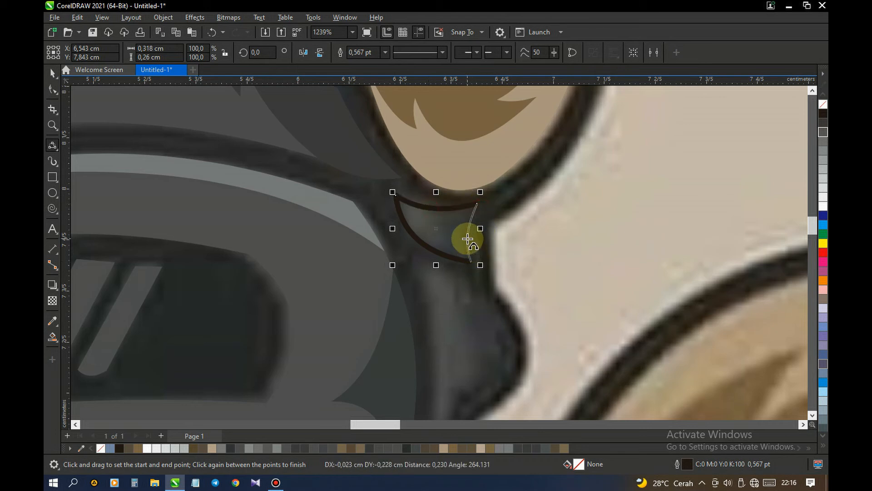
left_click(466, 238)
- Draw the inner shading edge of the small helmet piece with two 3-point curves, about 0.24 cm wide and 0.25 cm high
scroll(426, 203, "down", 3)
scroll(424, 207, "up", 5)
mouse_move(520, 202)
left_mouse_down()
mouse_move(427, 214)
mouse_move(502, 296)
mouse_move(517, 301)
left_mouse_up()
left_click(467, 213)
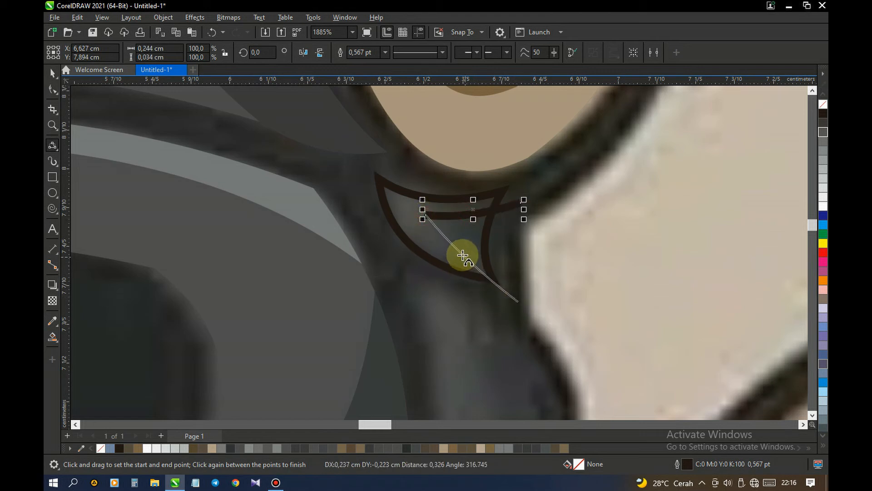
left_click(446, 249)
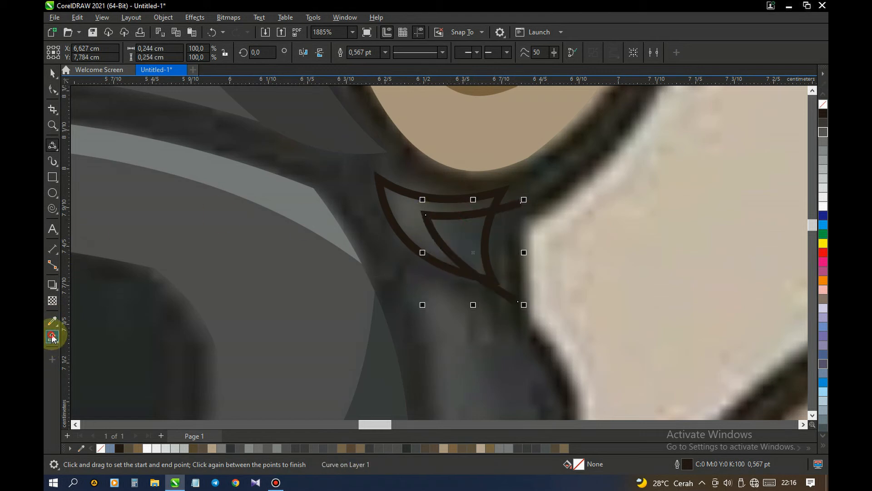
- Create the small helmet piece's outer highlight with Smart Fill and remove the open guide curve
left_click(52, 336)
left_click(404, 221)
key("space")
left_click(507, 294)
scroll(456, 180, "down", 1)
scroll(455, 184, "down", 1)
left_click_drag(521, 284, 298, 122)
- Fill the small helmet piece's highlight and its inner area with greys sampled from the reference image
left_click(51, 320)
scroll(425, 193, "up", 1)
left_click(415, 185)
key("space")
left_click(53, 319)
left_click(469, 213)
left_click(473, 212)
key("space")
scroll(455, 191, "down", 1)
left_click(602, 230)
- Trace the helmet's bulging side piece as a closed shape with 3-point curves, about 0.29 cm wide and 0.84 cm high
scroll(451, 316, "up", 1)
left_click(53, 146)
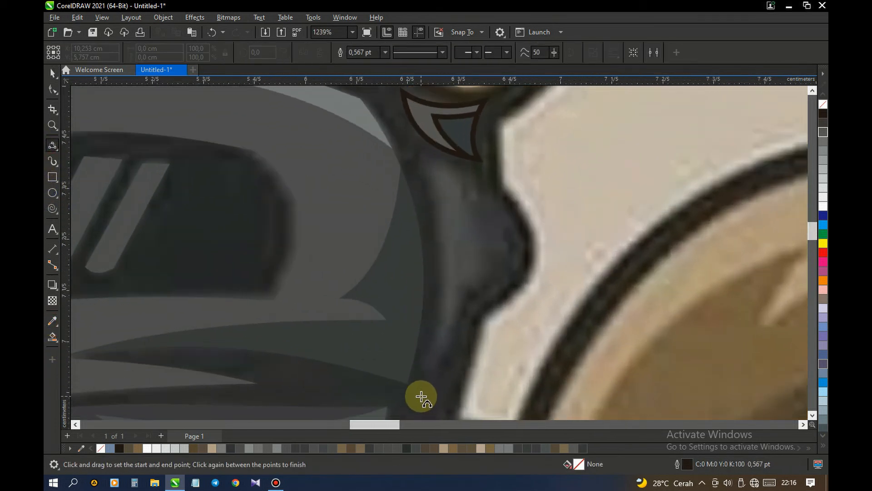
left_click_drag(423, 377, 419, 160)
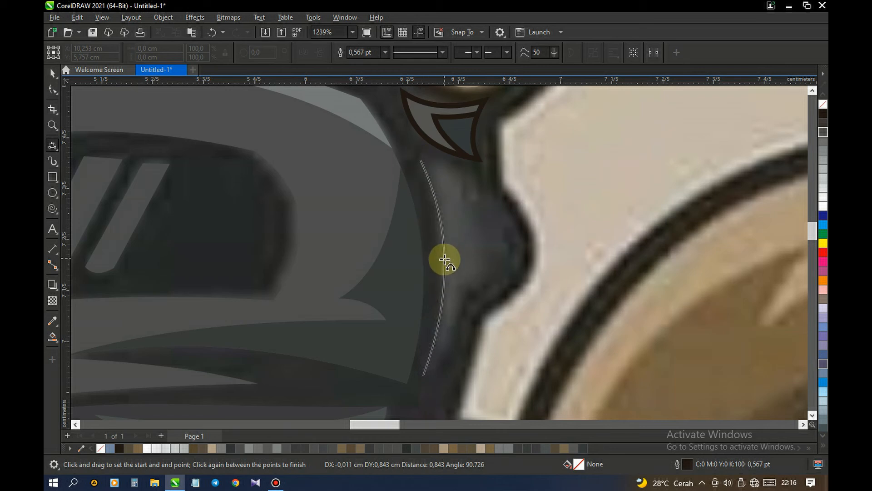
left_click(441, 271)
left_click_drag(419, 158, 474, 187)
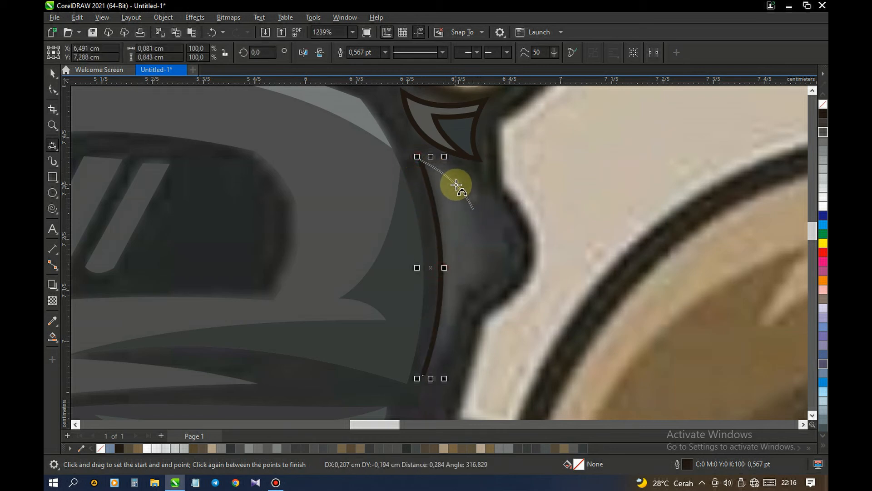
left_click(455, 183)
left_click_drag(473, 209, 461, 288)
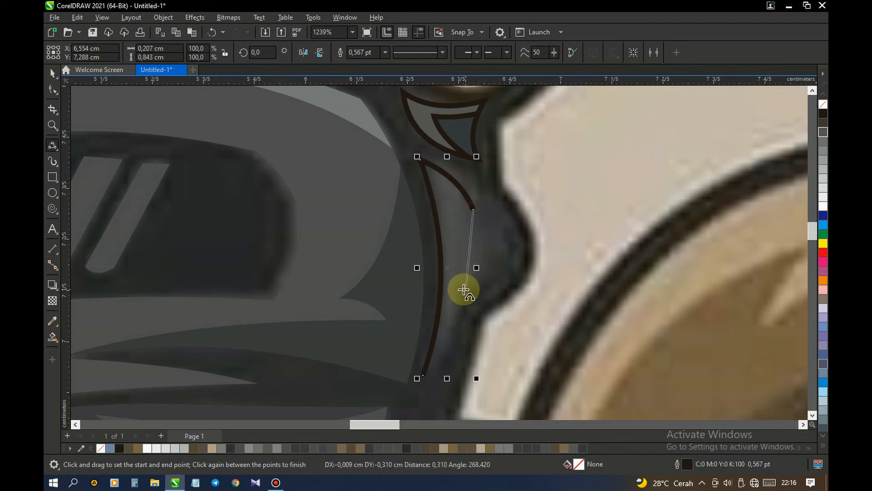
left_click(493, 250)
left_click_drag(462, 289, 422, 376)
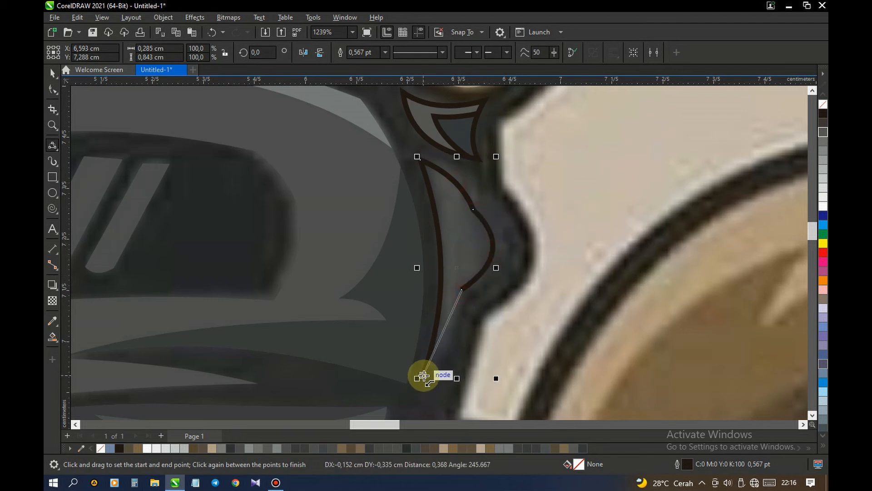
left_click(449, 337)
scroll(505, 249, "down", 2)
key("space")
left_click(546, 259)
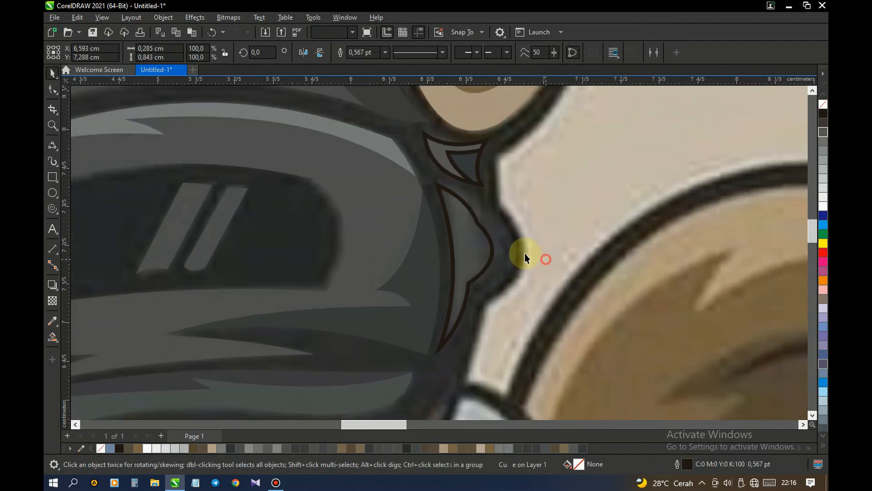
- Fill the helmet's bulging side piece with the grey sampled from the reference image
left_click(51, 321)
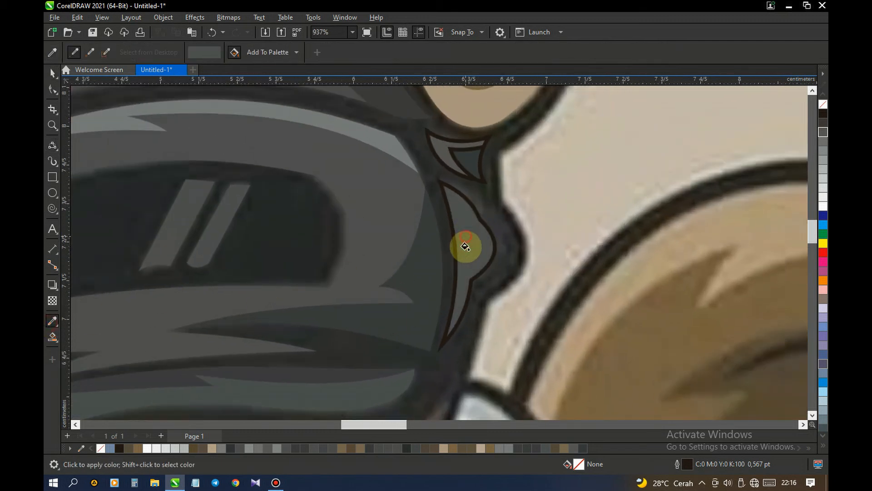
key("space")
scroll(508, 275, "down", 6)
scroll(418, 302, "down", 2)
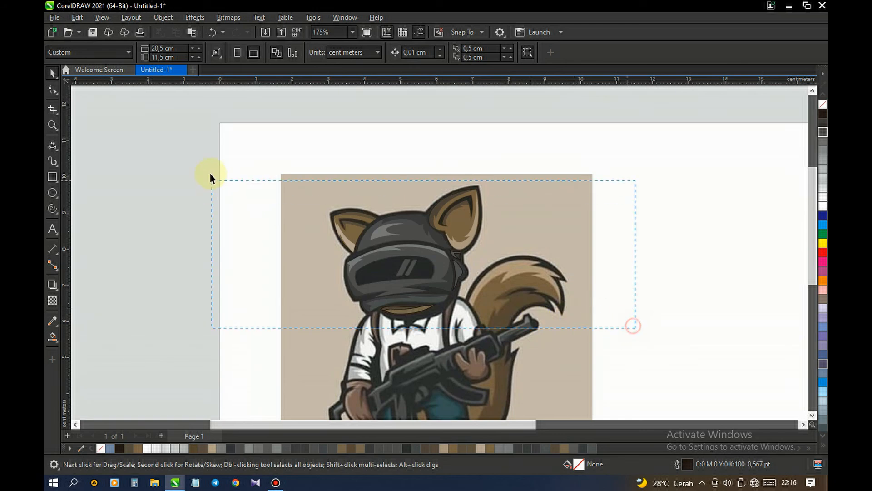
- Group all the traced head shapes and remove their outlines
left_click_drag(216, 125, 216, 124)
left_click_drag(418, 240, 389, 241)
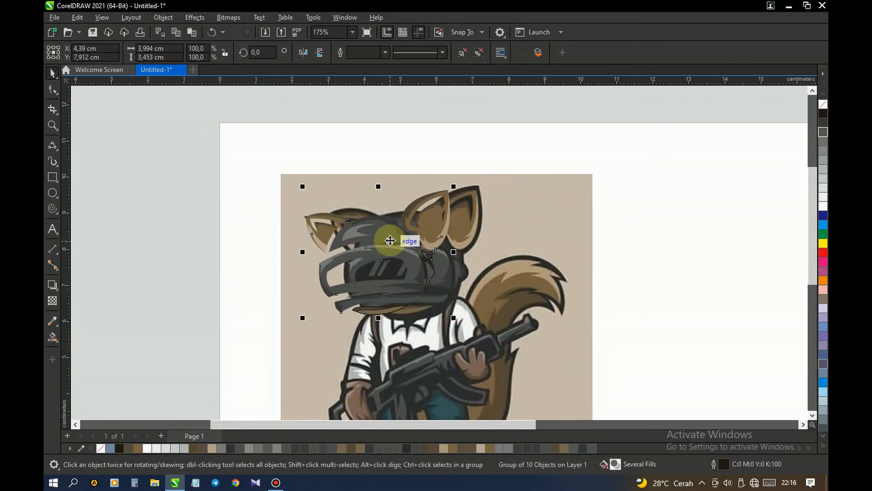
key("ctrl+z")
scroll(433, 257, "up", 1)
right_click(100, 451)
- Move the head group onto the blank page beside the reference image to inspect it, and undo the move
left_click(401, 317)
left_click_drag(403, 312, 669, 286)
key("ctrl+z")
scroll(358, 293, "down", 2)
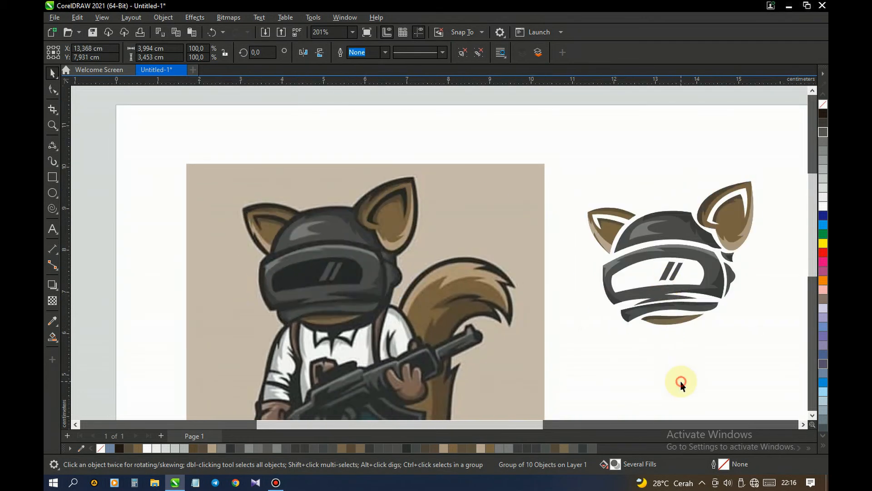
key("ctrl+z")
scroll(366, 306, "up", 2)
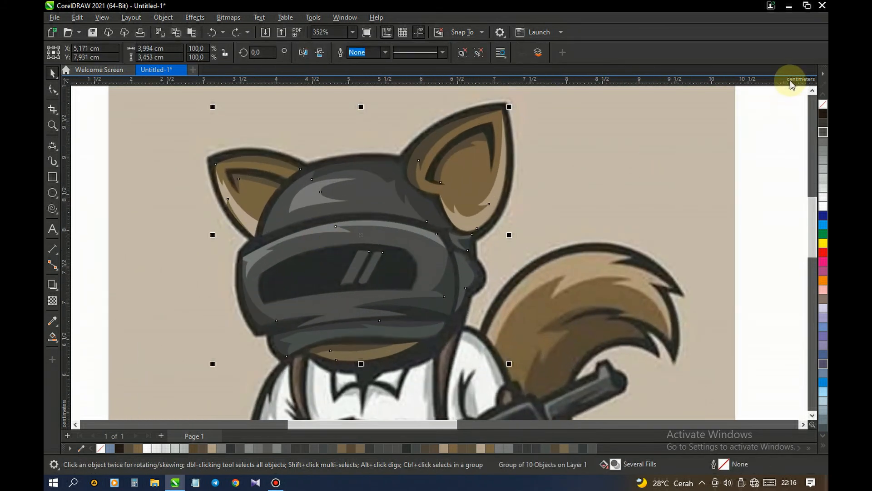
- Apply a one-step outside contour of 0.1 cm to the head group
left_click(57, 293)
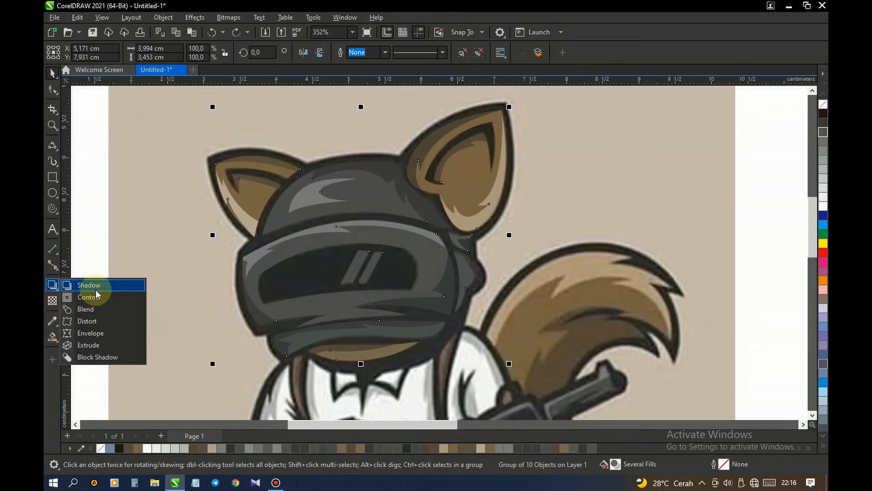
left_click(97, 297)
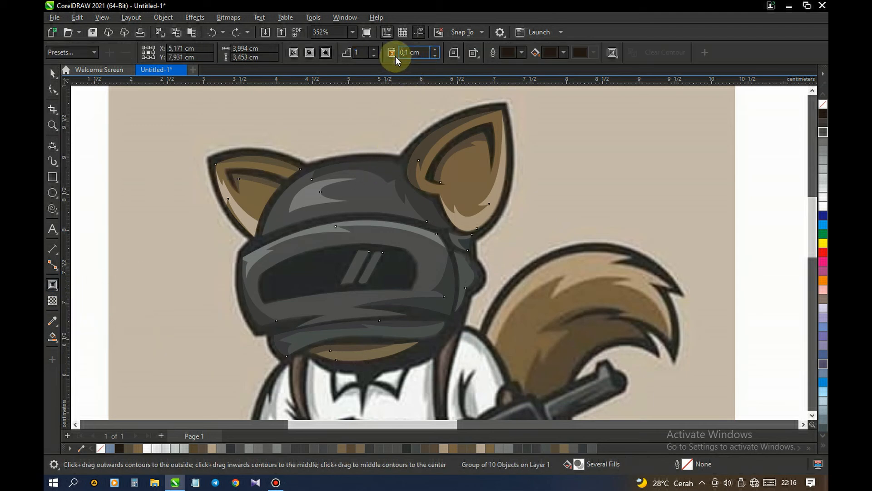
left_click(326, 53)
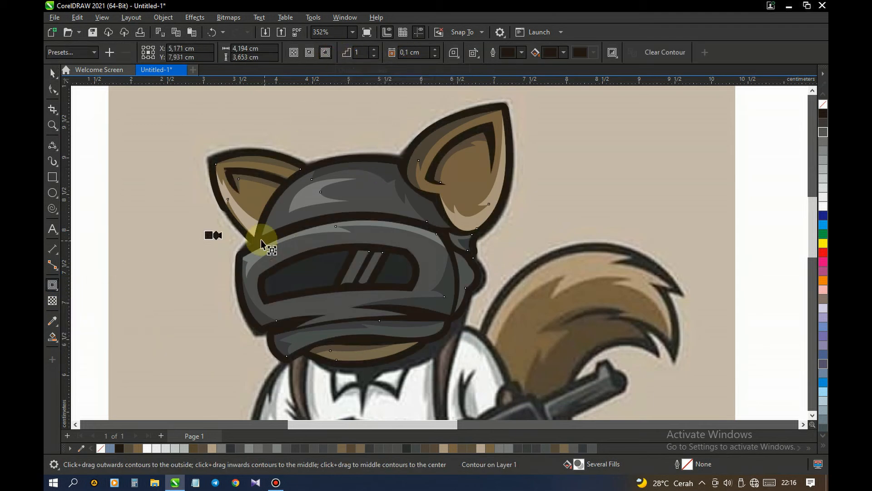
scroll(253, 234, "up", 1)
scroll(252, 234, "down", 1)
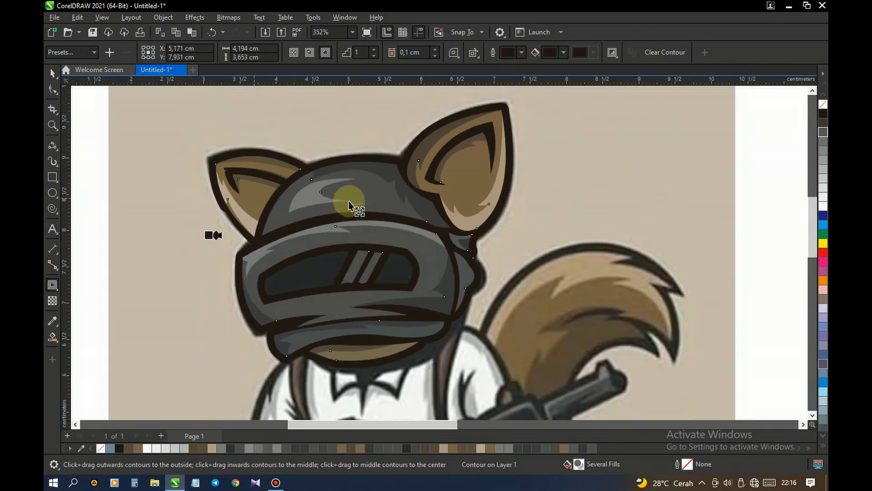
scroll(343, 273, "down", 1)
scroll(349, 267, "up", 1)
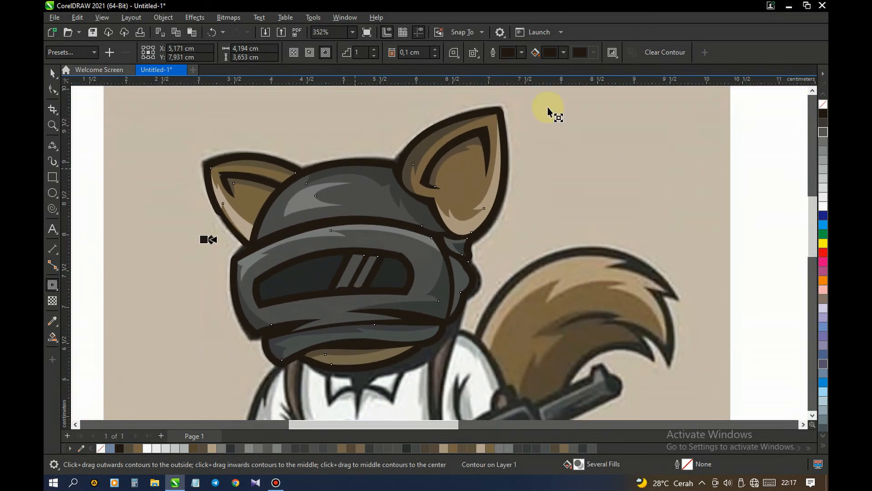
left_click(566, 52)
left_click(565, 52)
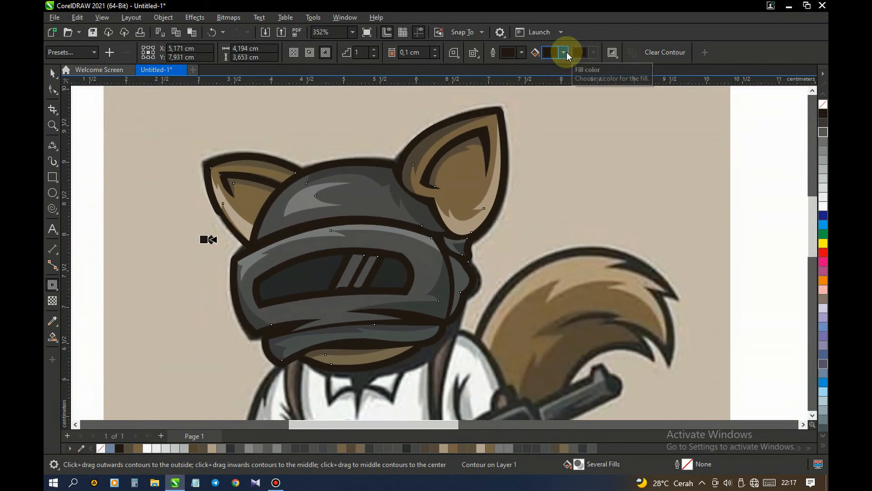
- Move the contoured head onto the blank page beside the reference image to check it, and undo the move
left_click(52, 72)
scroll(258, 250, "down", 1)
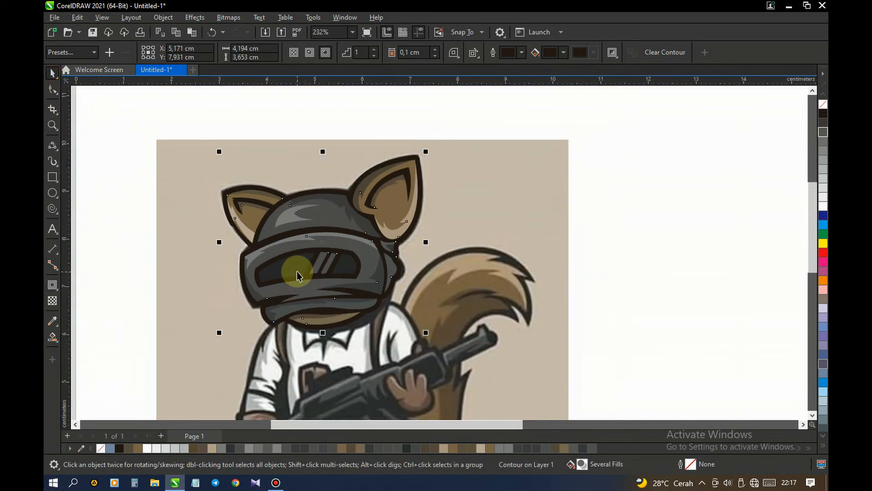
left_click(366, 249)
left_click_drag(366, 249, 786, 254)
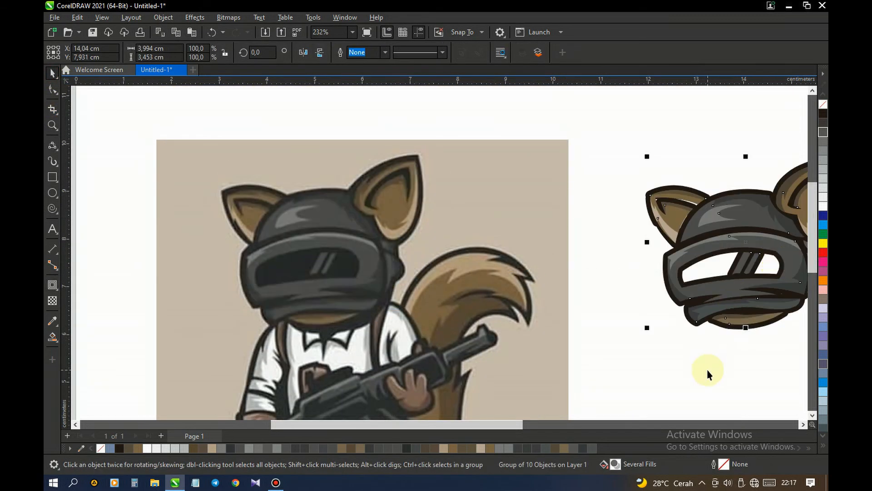
scroll(565, 257, "right", 1)
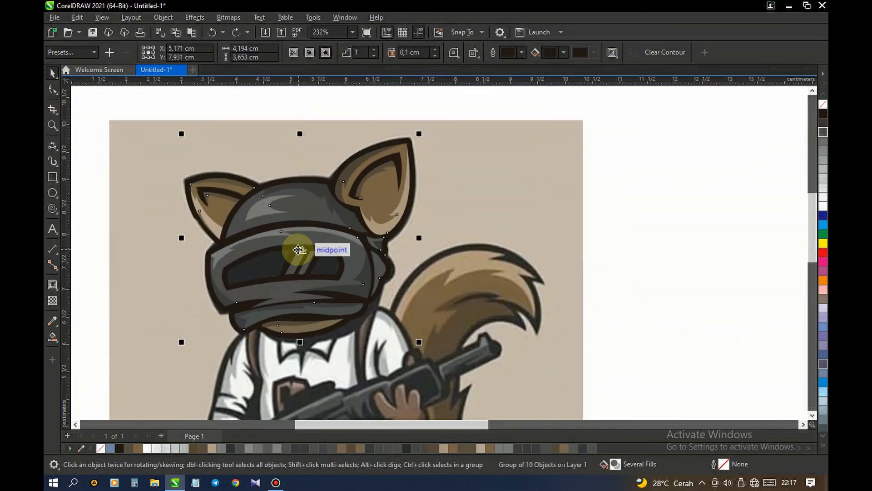
- Set the head contour's offset to 0.12 cm and move the contoured head onto the blank page beside the reference image
scroll(296, 250, "up", 2)
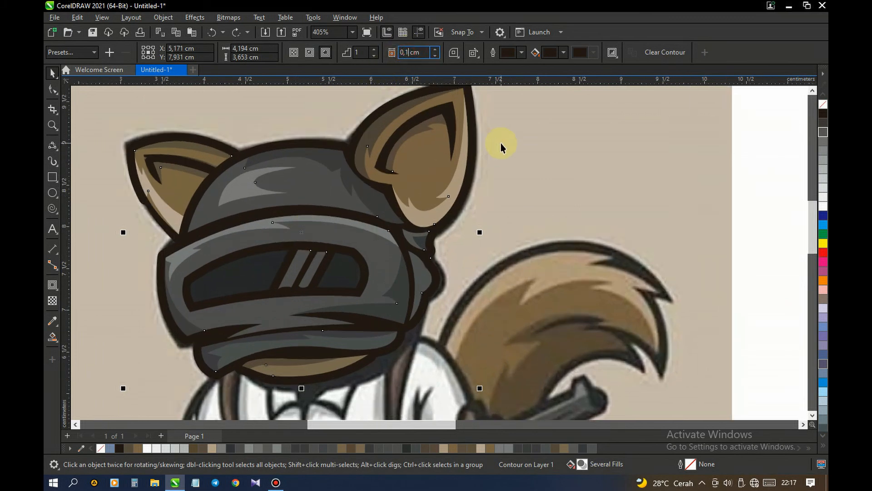
key("Return")
scroll(267, 190, "down", 4)
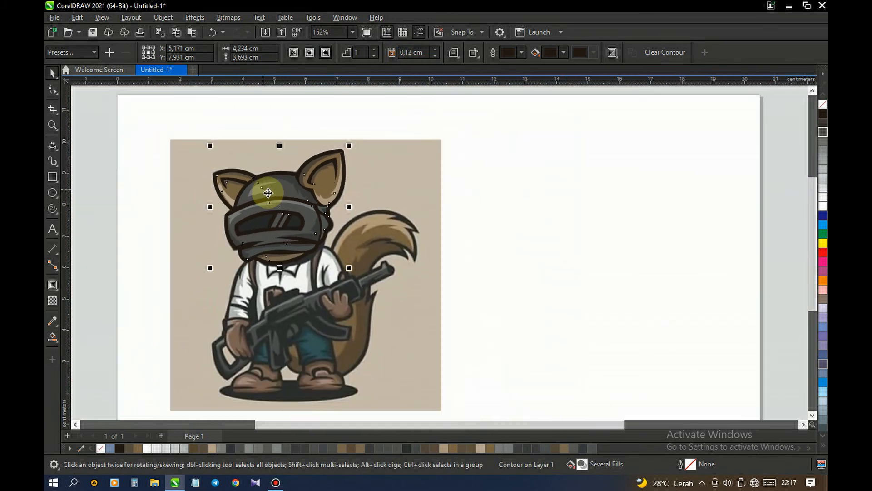
left_click_drag(268, 193, 525, 203)
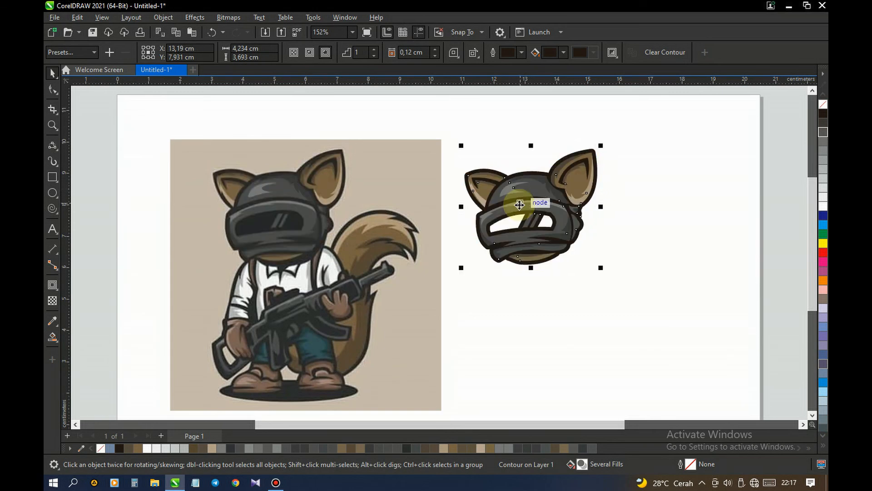
- Separate the dark contour from the head group and break its curve apart so the visor opening is backed in solid dark colour
left_click(541, 335)
scroll(590, 209, "up", 2)
left_click(597, 179)
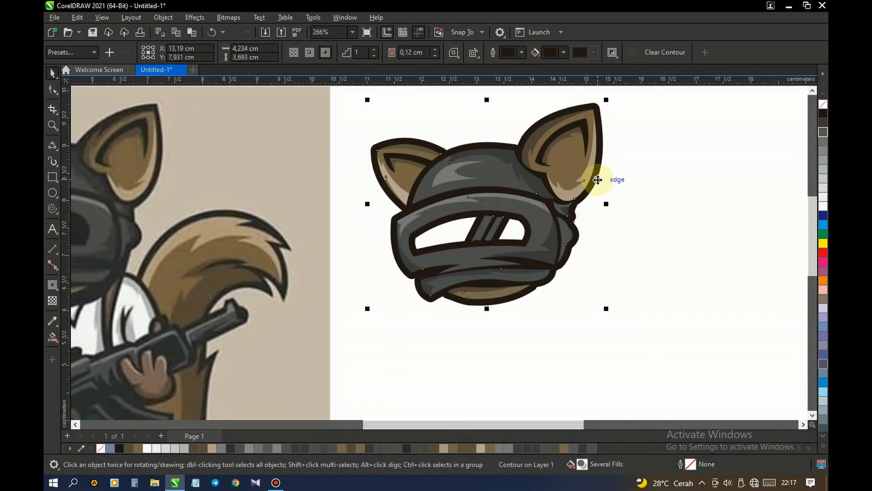
left_click(618, 188)
left_click(602, 161)
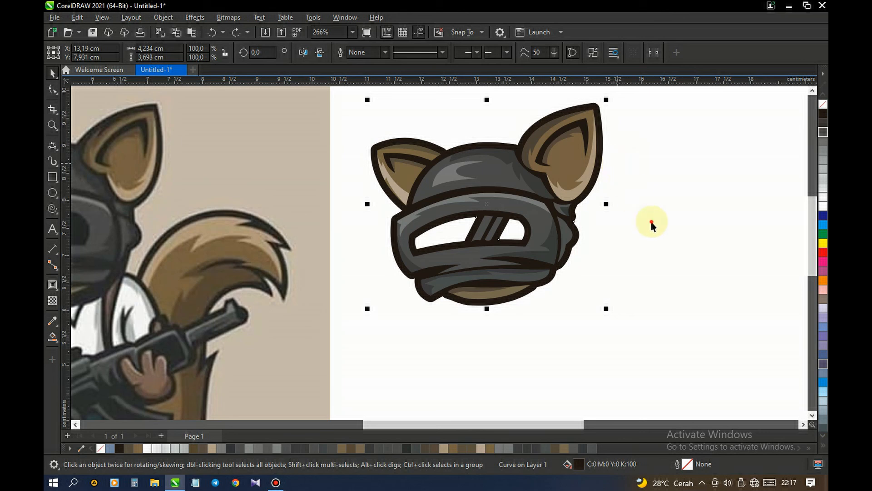
left_click_drag(584, 195, 618, 208)
key("ctrl+z")
key("ctrl+k")
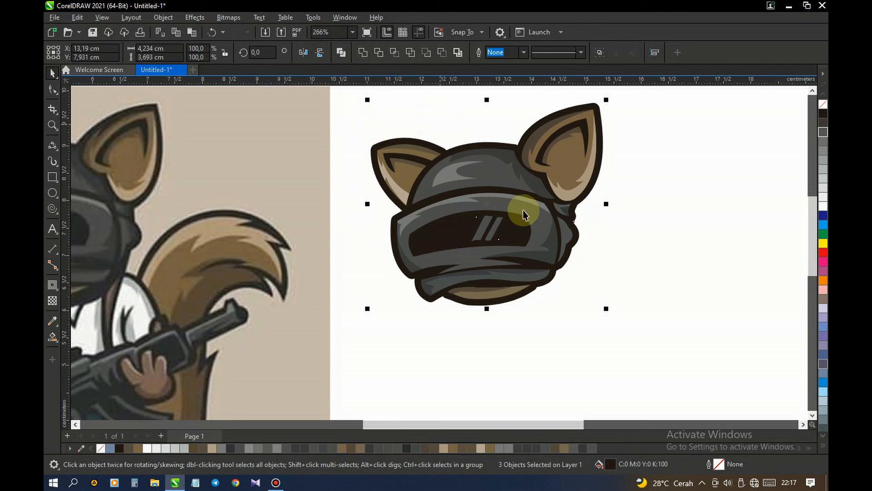
- Group the head artwork together with its dark contour pieces
left_click(614, 258)
scroll(448, 295, "down", 1)
left_click_drag(345, 123, 343, 107)
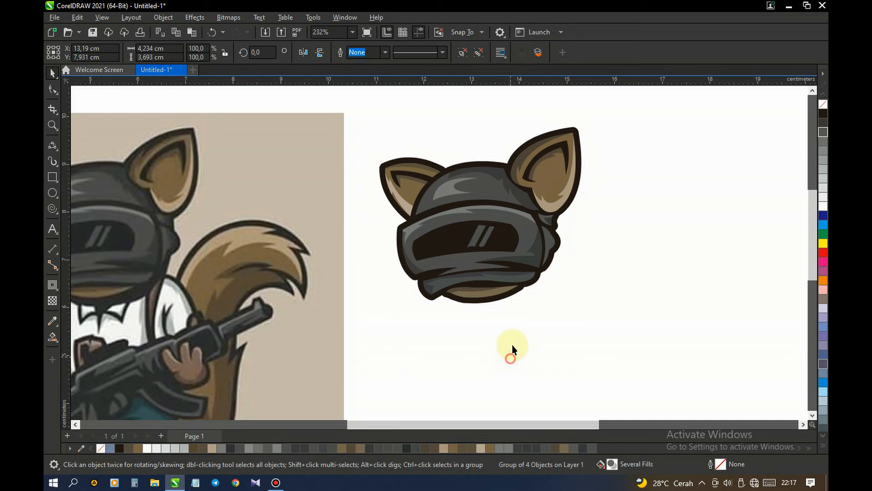
- Compare the traced head with the reference image and examine the helmet shading where it meets the larger ear
key("z")
scroll(491, 223, "down", 2)
left_click_drag(112, 128, 592, 321)
key("space")
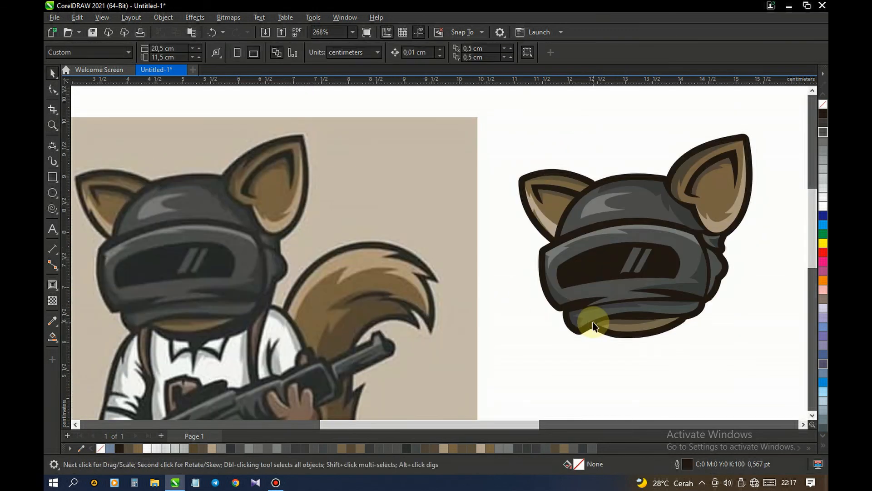
scroll(607, 197, "up", 5)
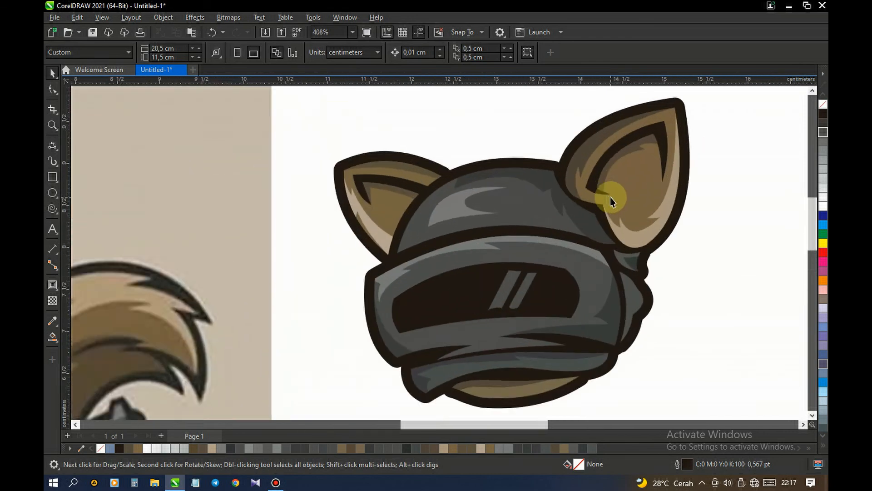
left_click(574, 227)
left_click(460, 53)
left_click(564, 218)
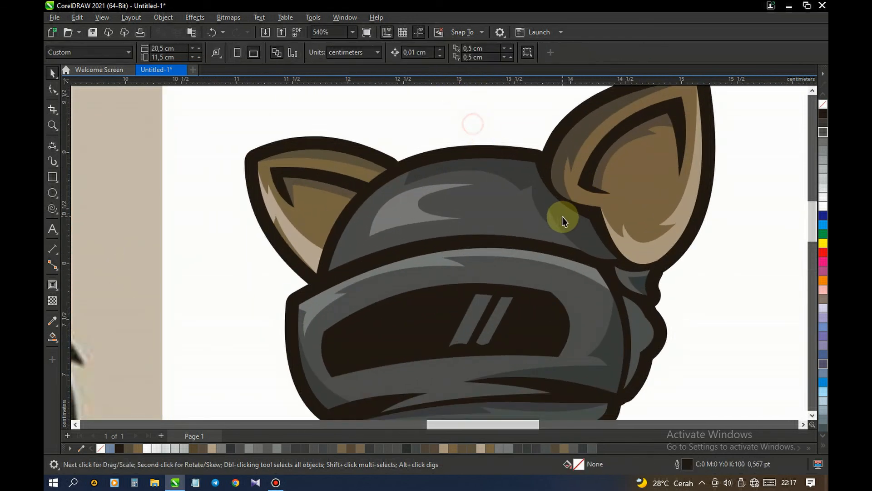
- Reshape the dark shadow on the helmet dome with the Shape tool, pulling its nodes and curve closer to the larger ear's outline
left_click(58, 94)
scroll(576, 213, "up", 2)
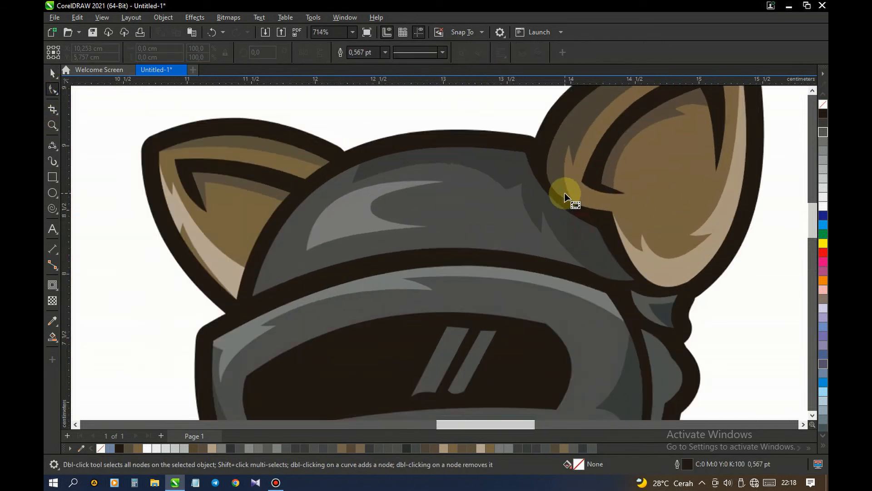
left_click(519, 148)
scroll(546, 199, "up", 1)
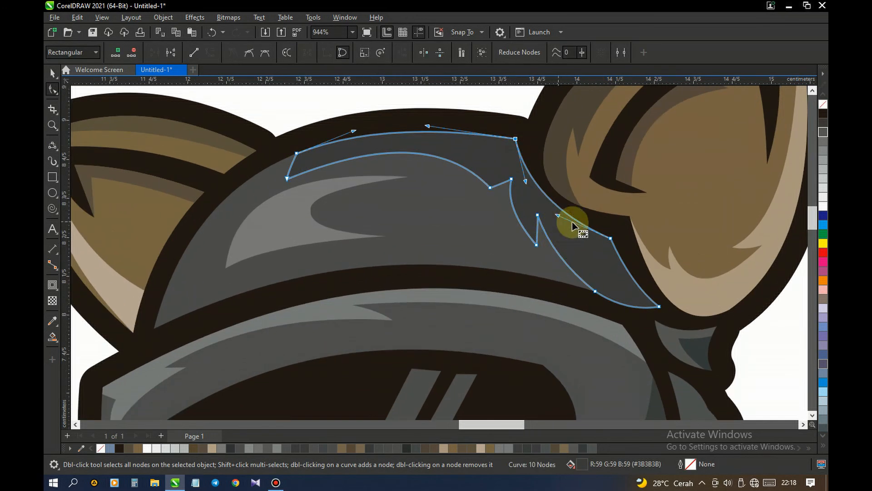
left_click(613, 231)
left_click_drag(561, 209, 562, 224)
left_click(515, 139)
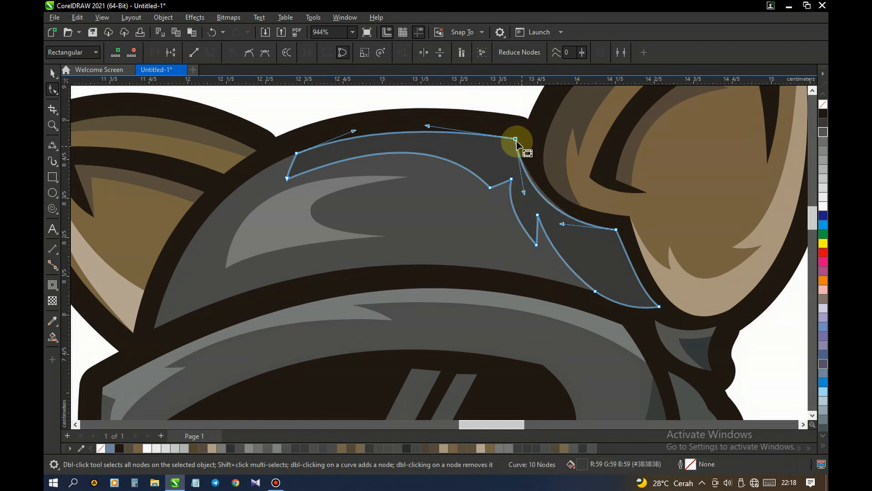
left_click_drag(519, 138, 526, 139)
left_click_drag(530, 194, 522, 197)
left_click_drag(563, 224, 563, 230)
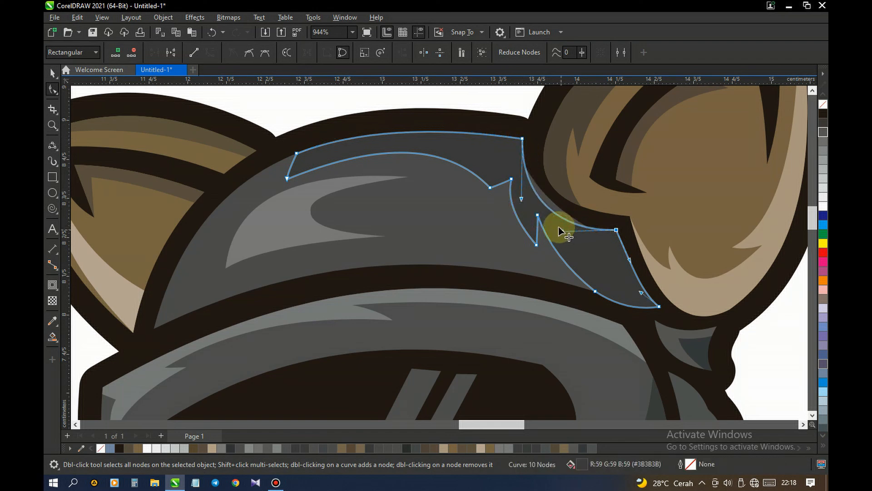
- Adjust the edge of the helmet dome's grey base shape beside the larger ear
left_click(550, 200)
left_click_drag(610, 239, 522, 188)
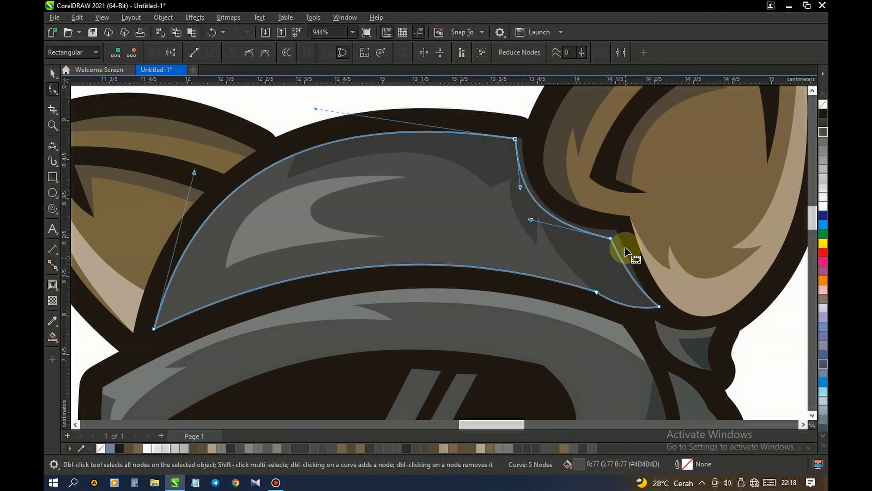
key("space")
scroll(580, 273, "down", 3)
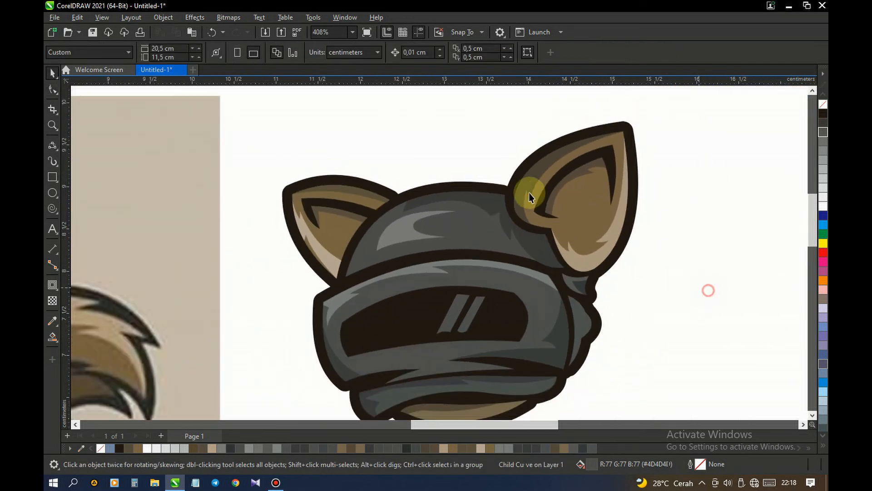
scroll(534, 199, "down", 3)
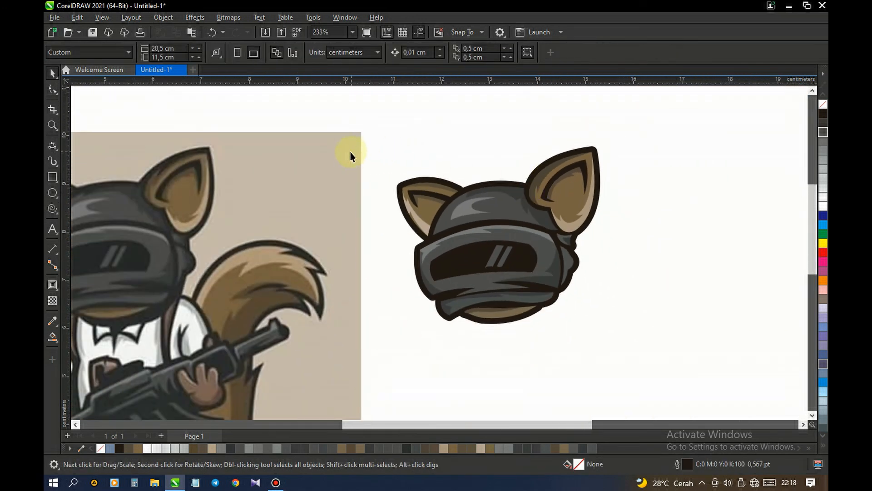
scroll(449, 155, "down", 2)
key("a")
scroll(356, 170, "down", 4)
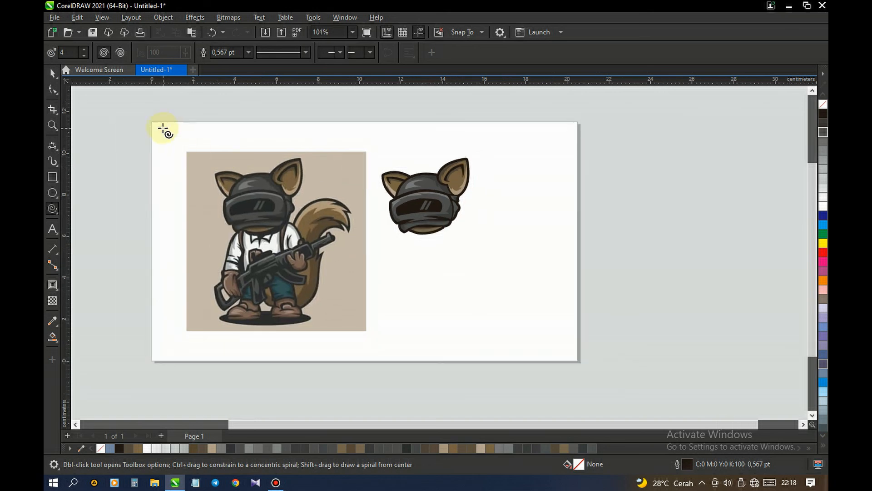
key("space")
key("z")
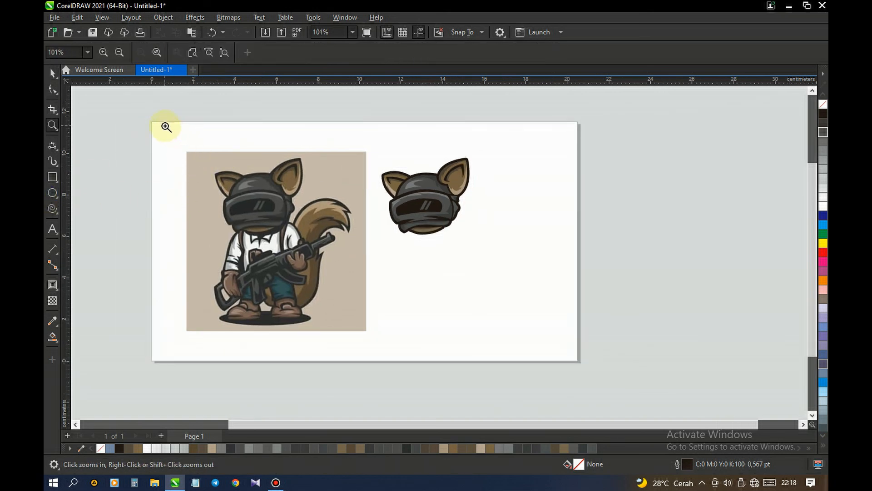